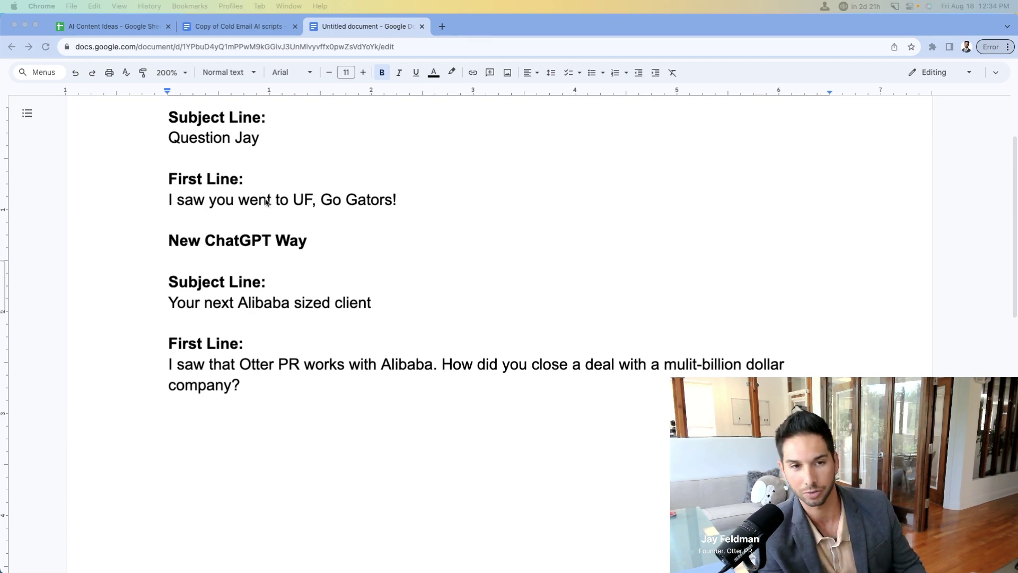
# Examine the New ChatGPT Way heading and its example subject line and first line mentioning Alibaba.
pyautogui.tripleClick(196, 247)
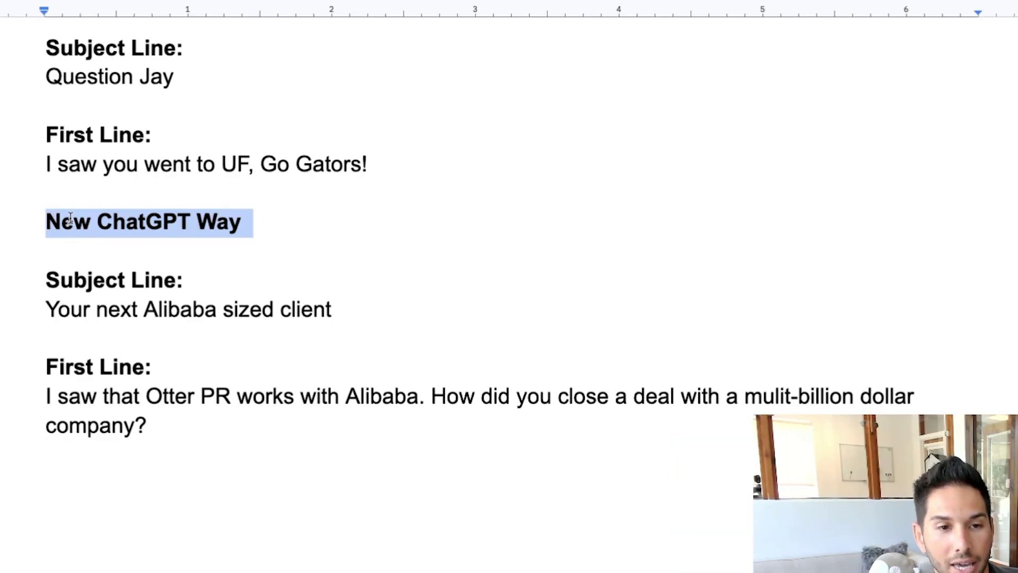
pyautogui.tripleClick(93, 312)
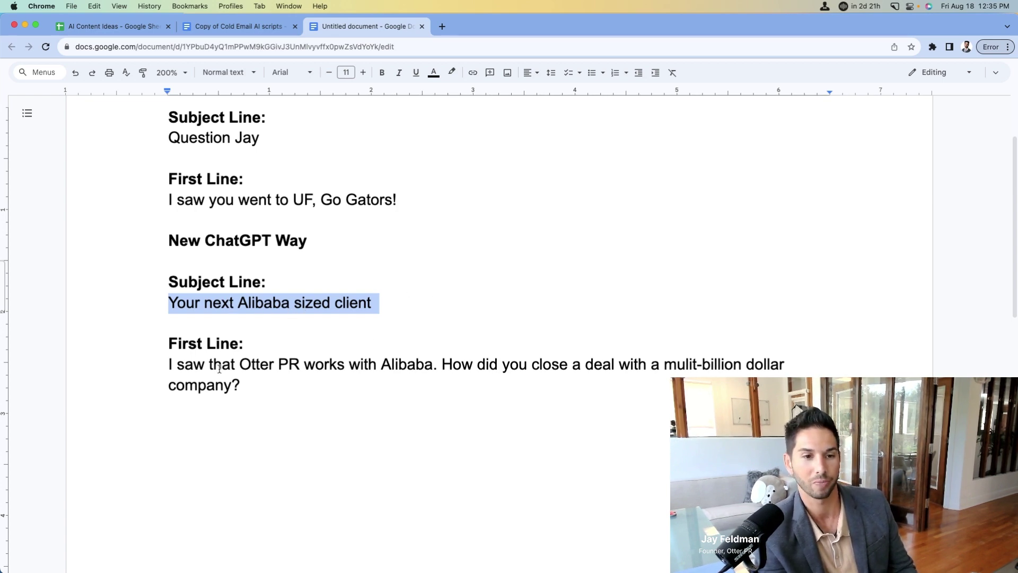
pyautogui.tripleClick(219, 368)
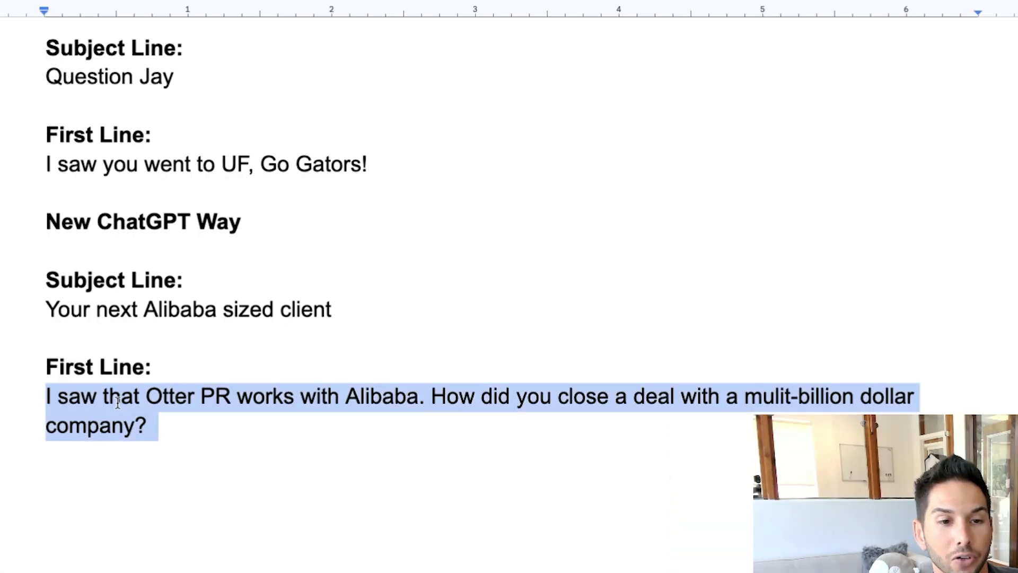
pyautogui.click(328, 403)
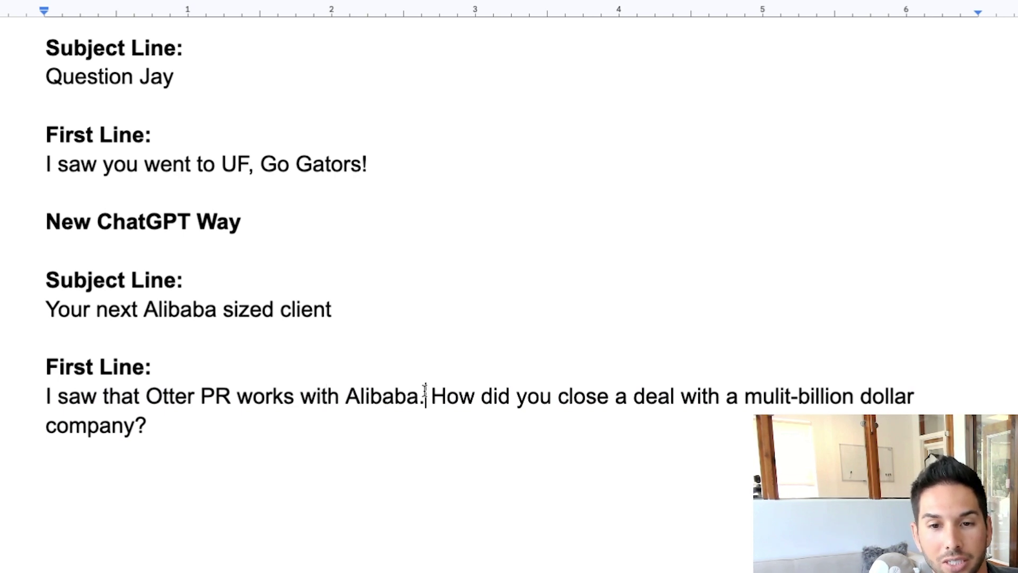
pyautogui.moveTo(423, 393); pyautogui.dragTo(423, 416)
pyautogui.click(400, 419)
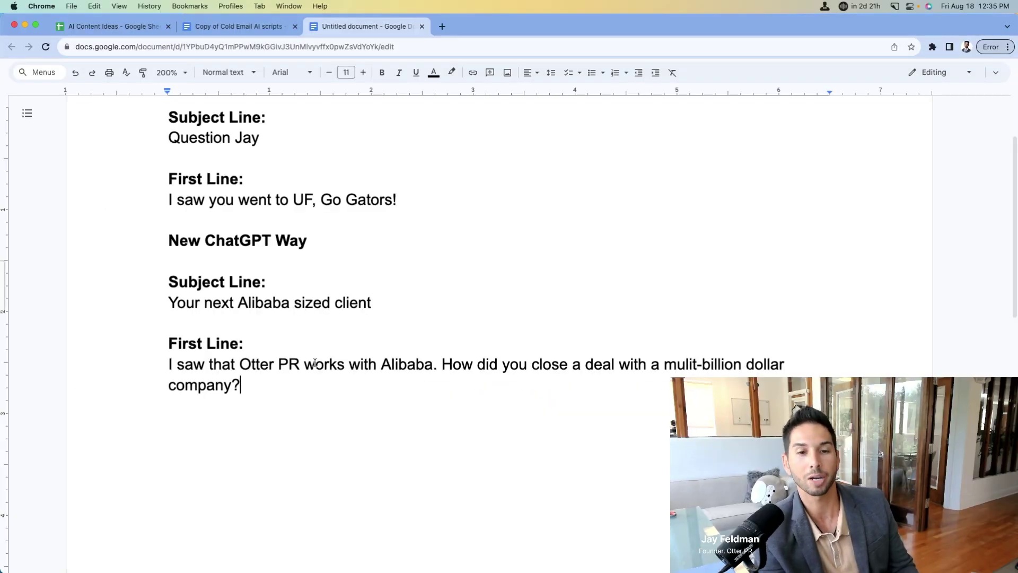
pyautogui.doubleClick(383, 361)
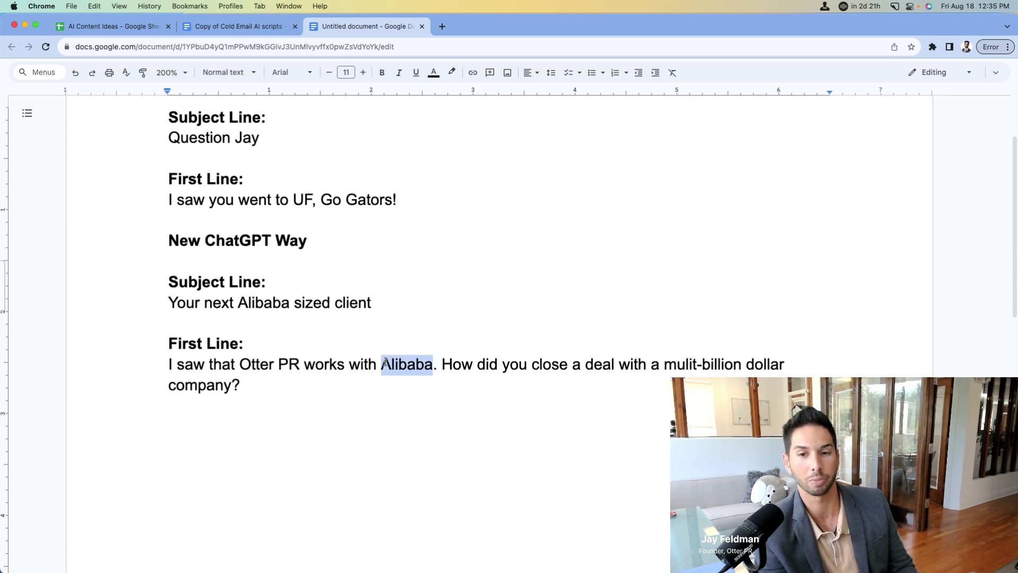
pyautogui.click(374, 388)
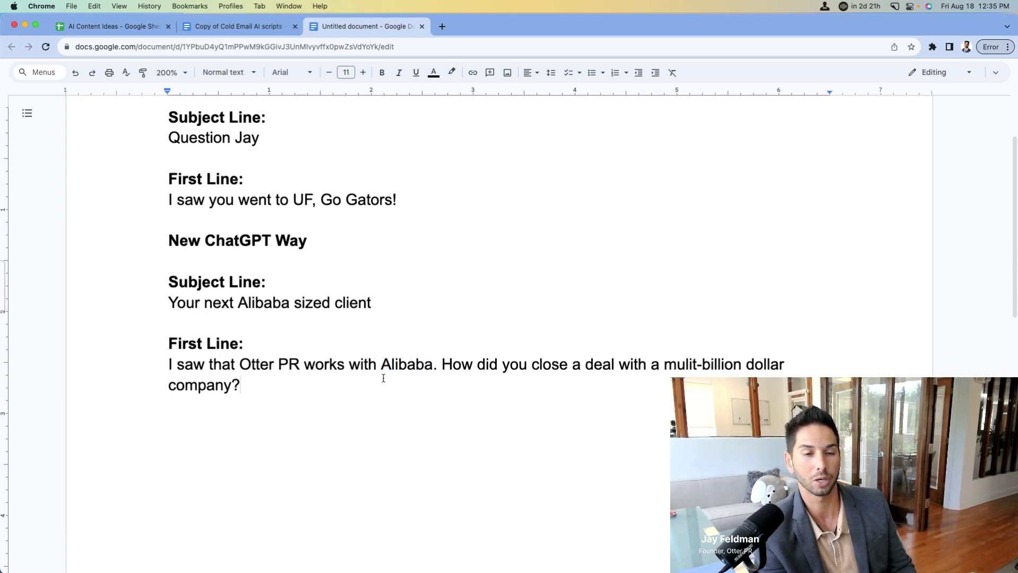
pyautogui.tripleClick(301, 303)
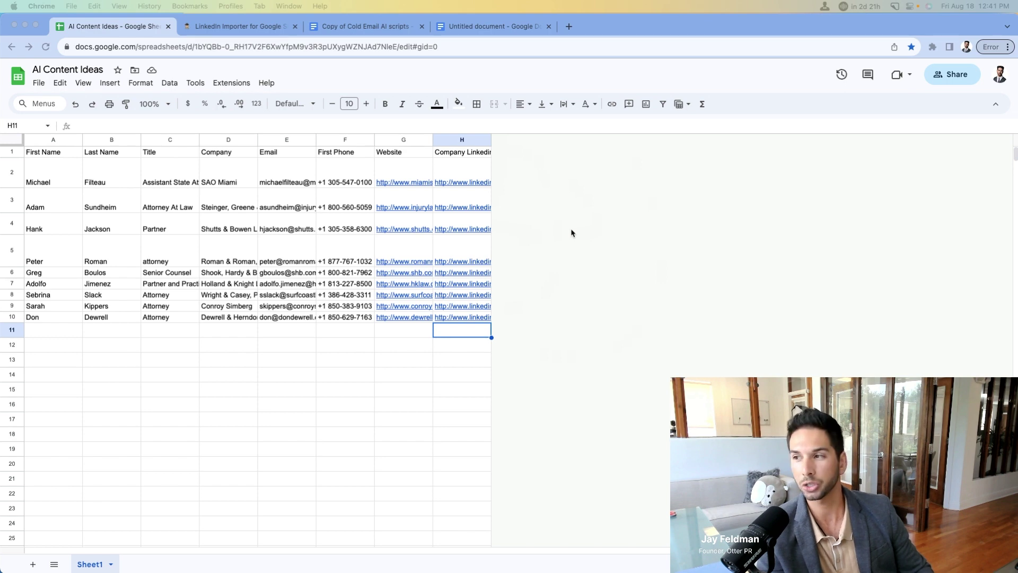
# View the Derrick App website and return to the AI Content Ideas spreadsheet.
pyautogui.click(243, 38)
pyautogui.click(239, 26)
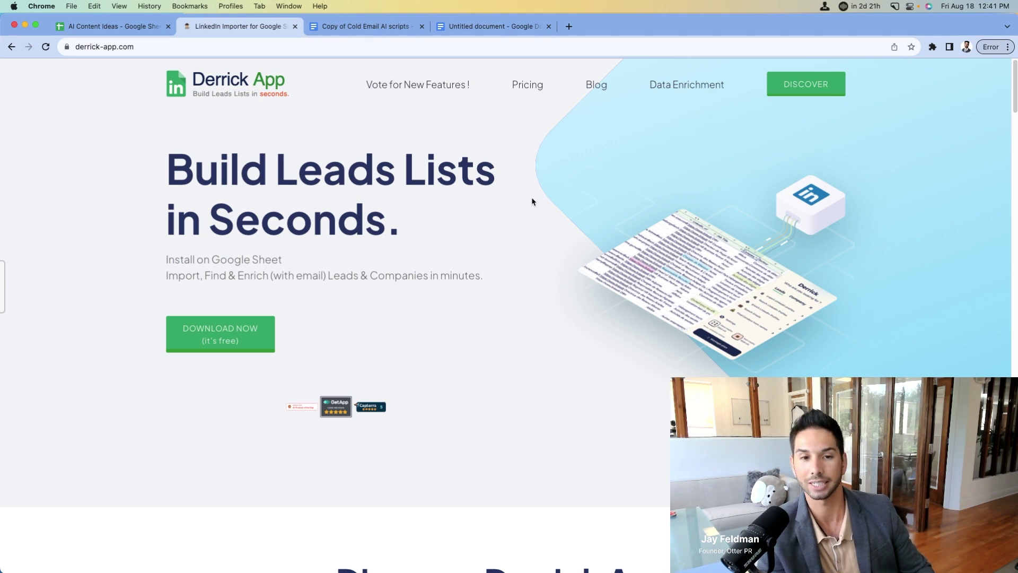
pyautogui.click(119, 33)
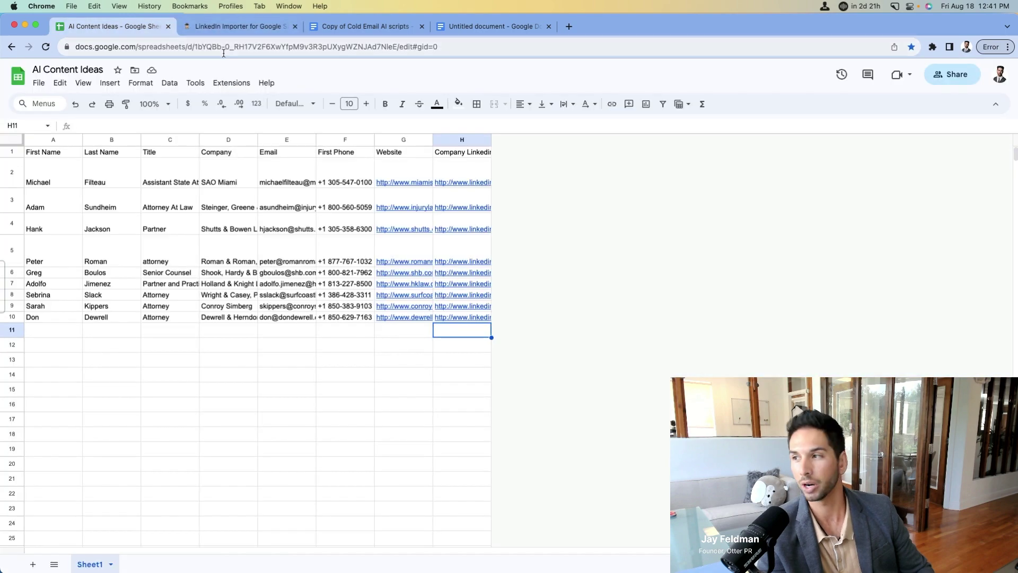
# Search the Google Workspace Marketplace for the "derrick" add-on from the spreadsheet's add-on management.
pyautogui.click(228, 84)
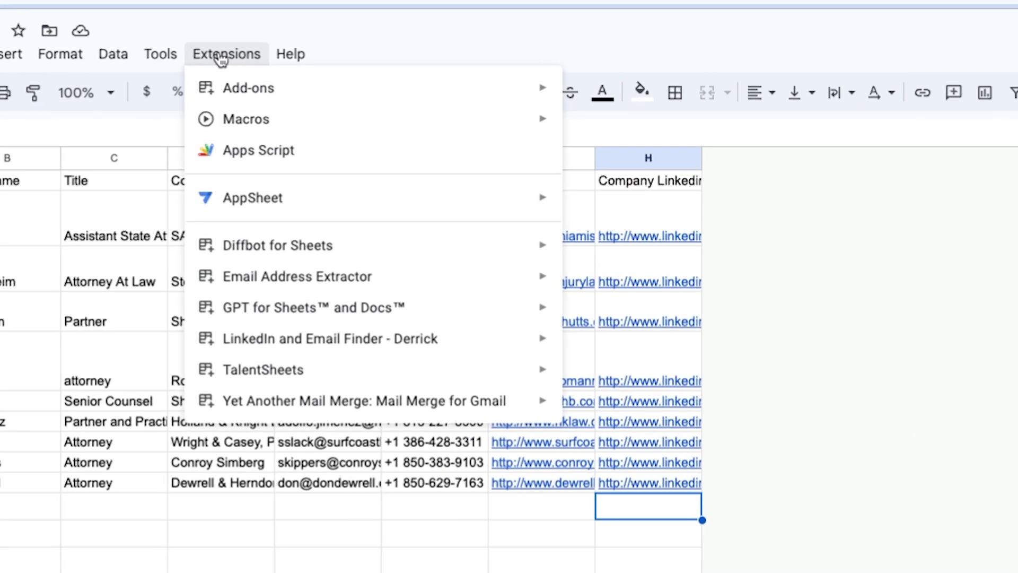
pyautogui.moveTo(234, 91)
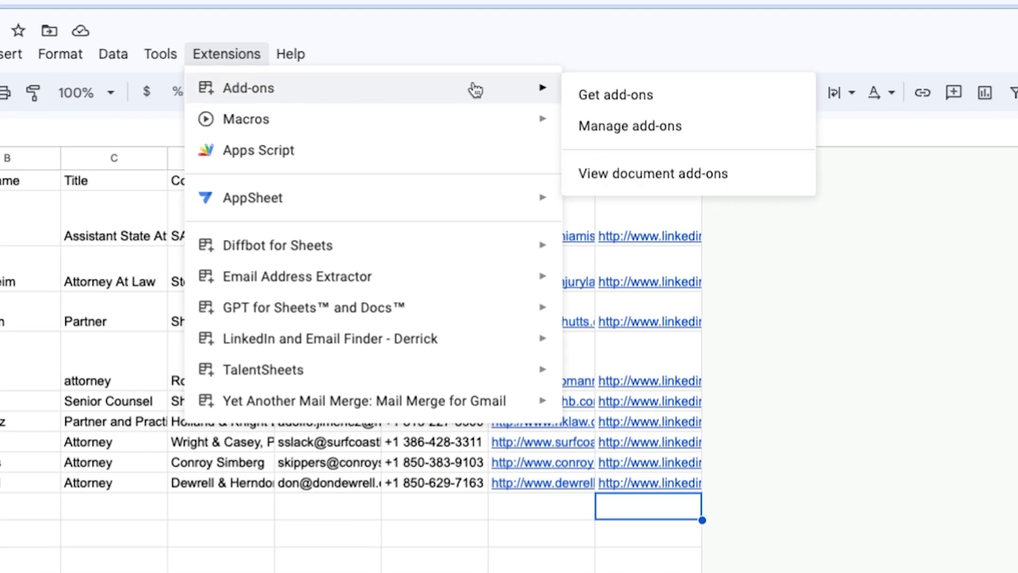
pyautogui.click(647, 124)
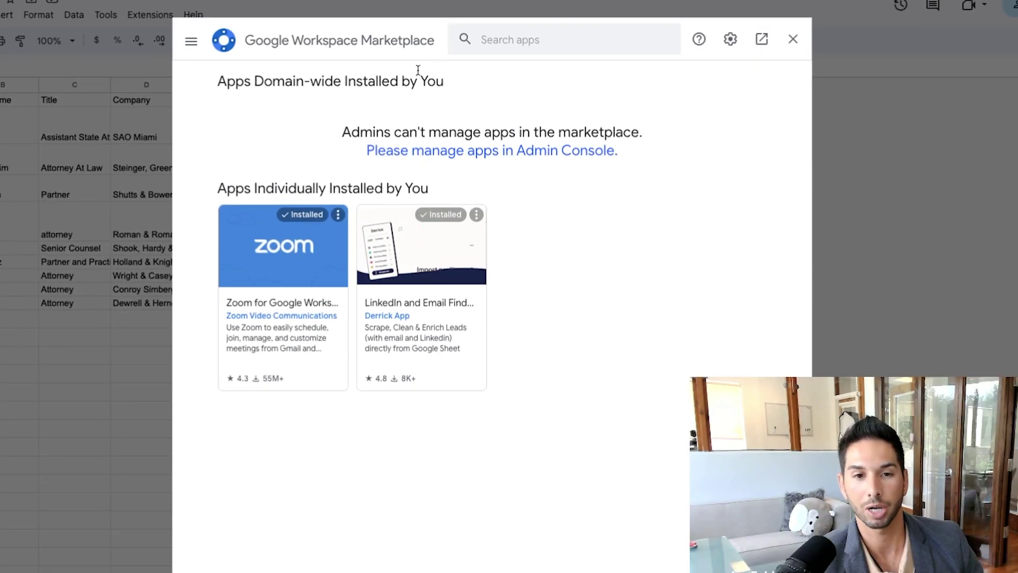
pyautogui.click(539, 45)
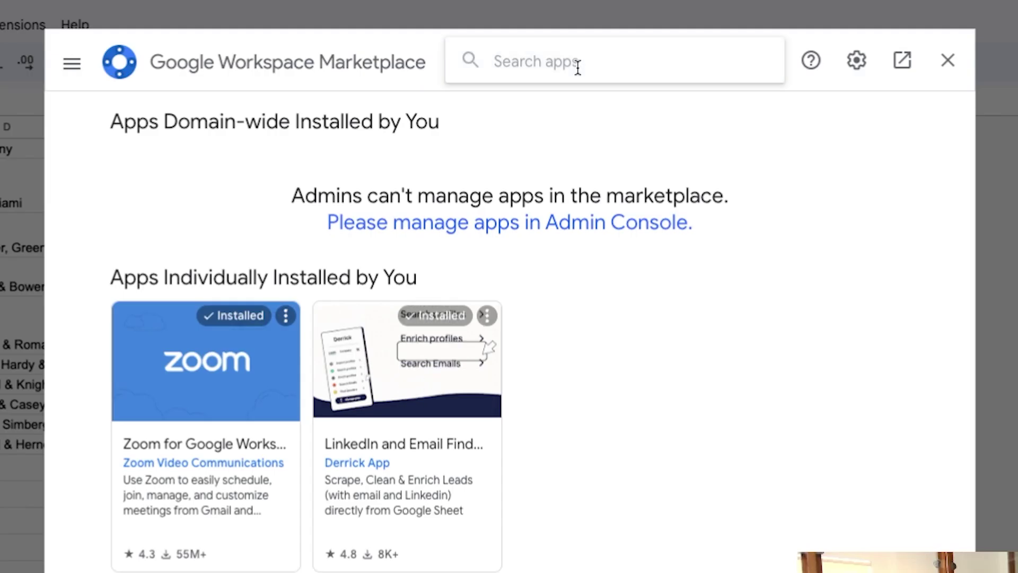
pyautogui.write('derrick')
pyautogui.press('Return')
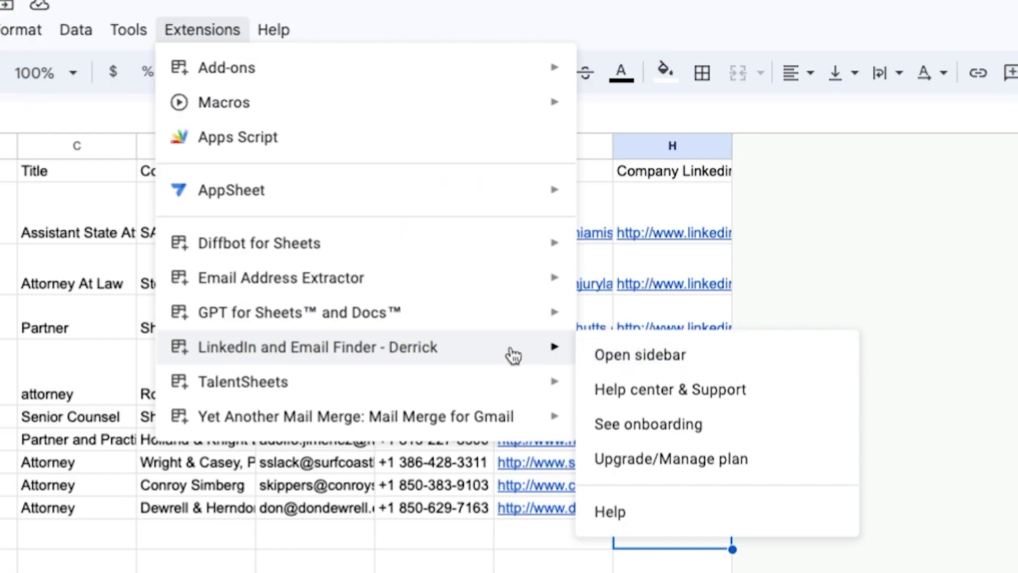
# Open the Derrick sidebar and enrich the LinkedIn companies using the Company Linkedin Url column.
pyautogui.click(648, 366)
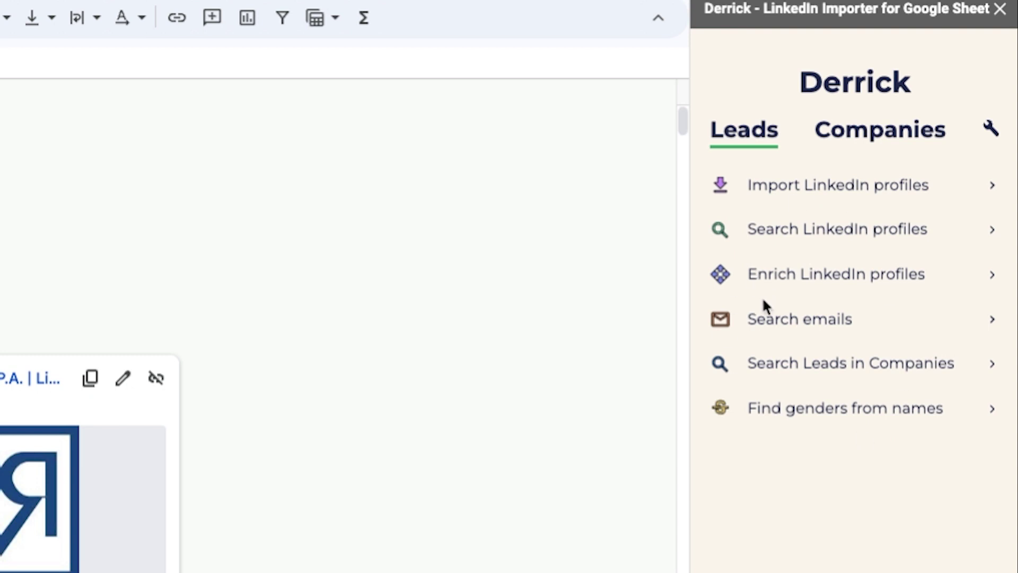
pyautogui.click(887, 139)
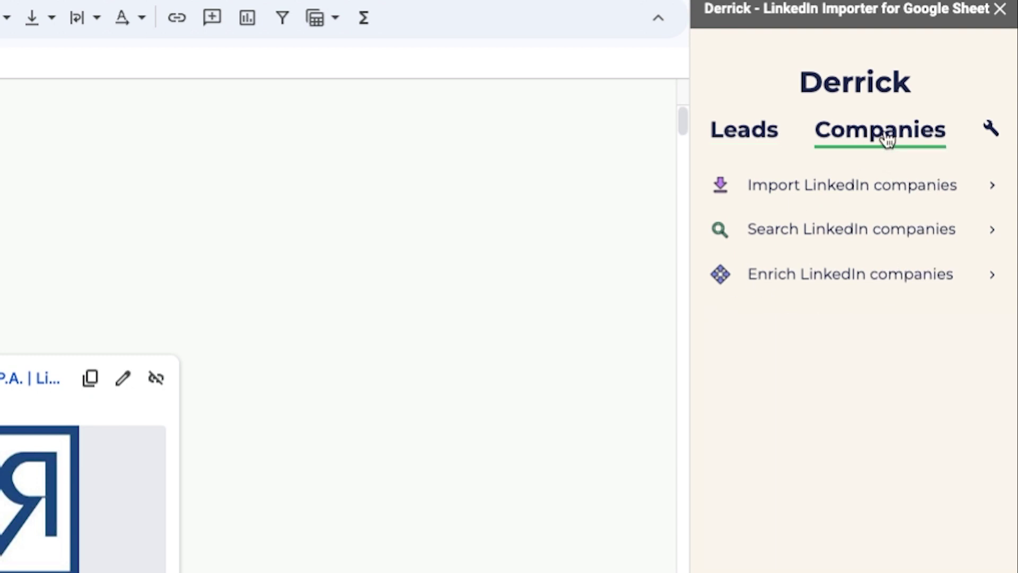
pyautogui.click(807, 279)
pyautogui.click(799, 285)
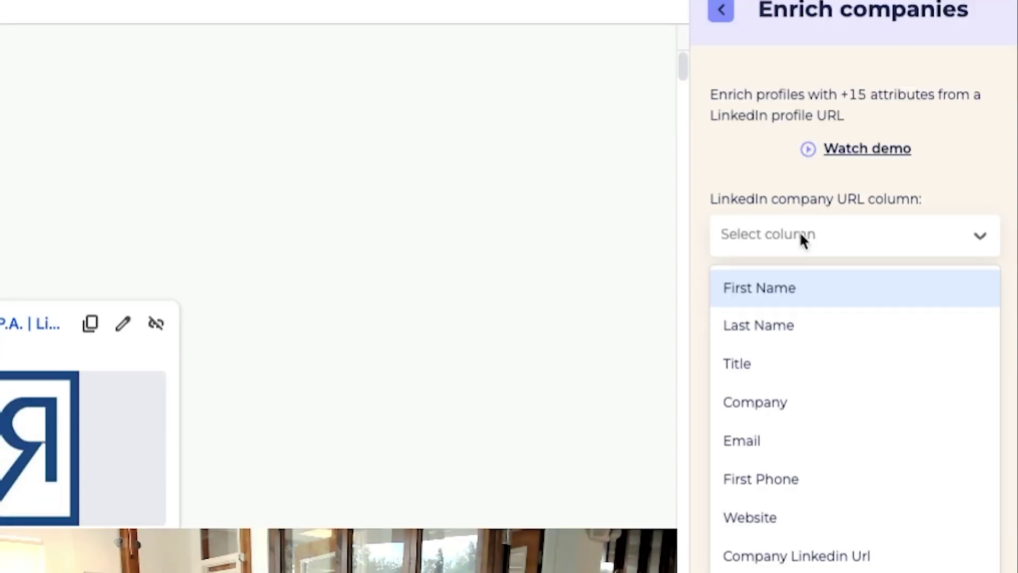
pyautogui.click(796, 553)
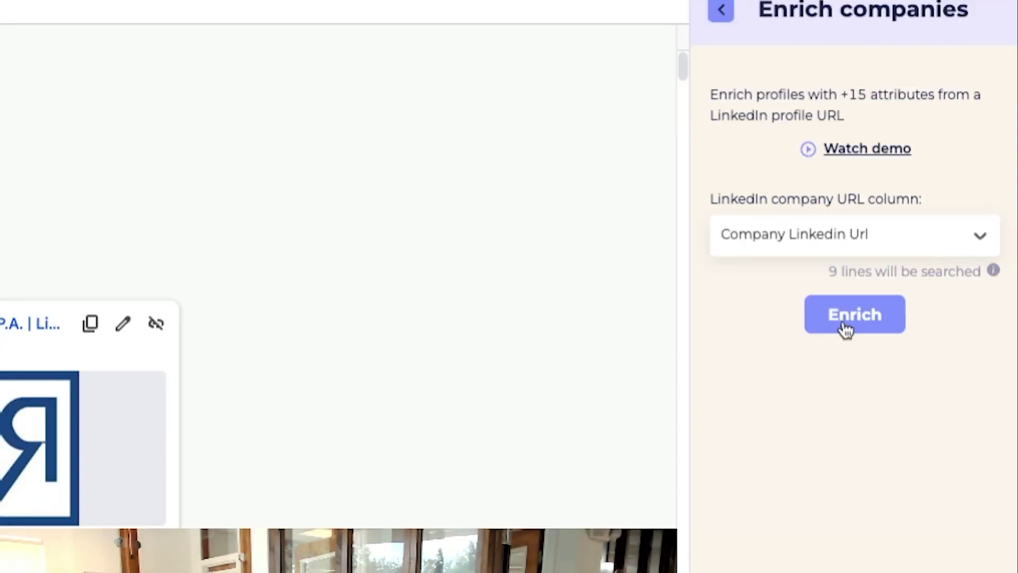
pyautogui.click(846, 324)
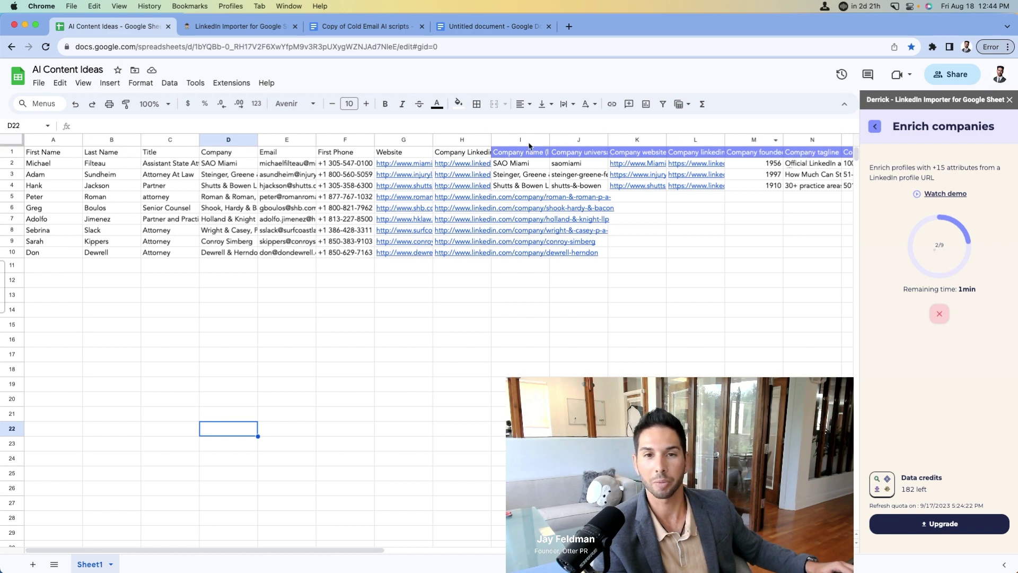
pyautogui.moveTo(497, 225)
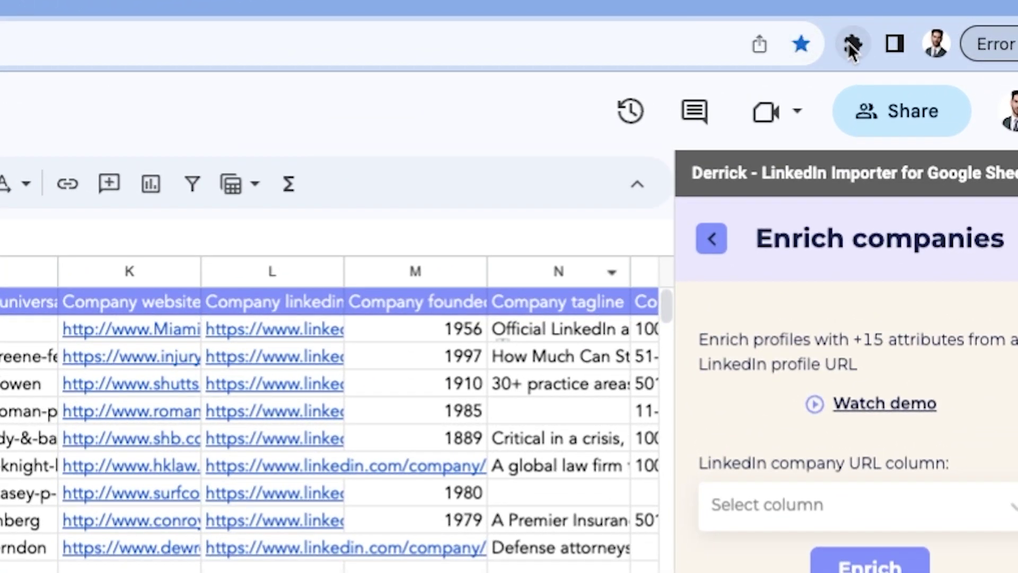
# Check the Cookie importer for Derrick extension in the Chrome Web Store and return to the AI Content Ideas spreadsheet.
pyautogui.click(932, 47)
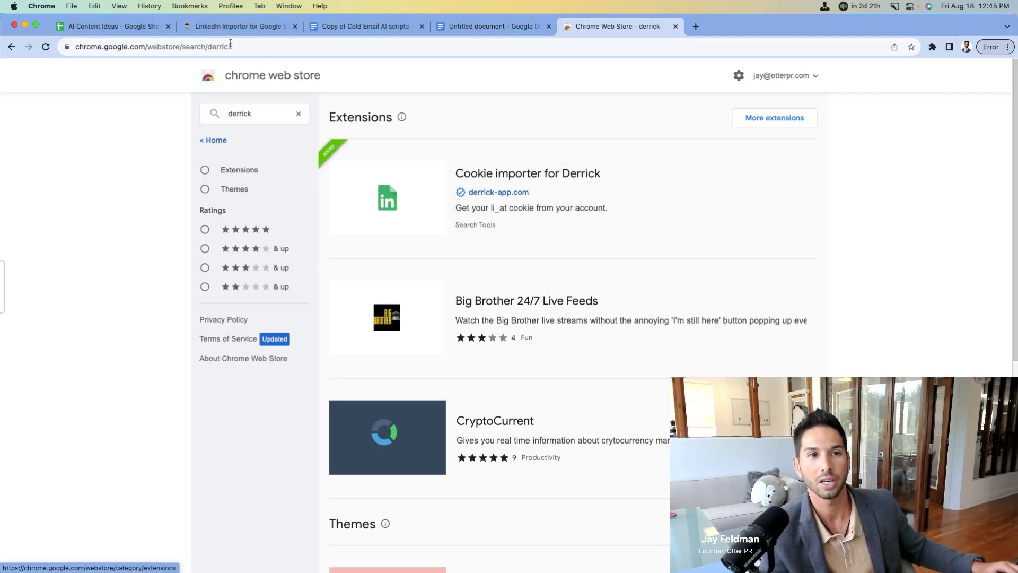
pyautogui.click(111, 26)
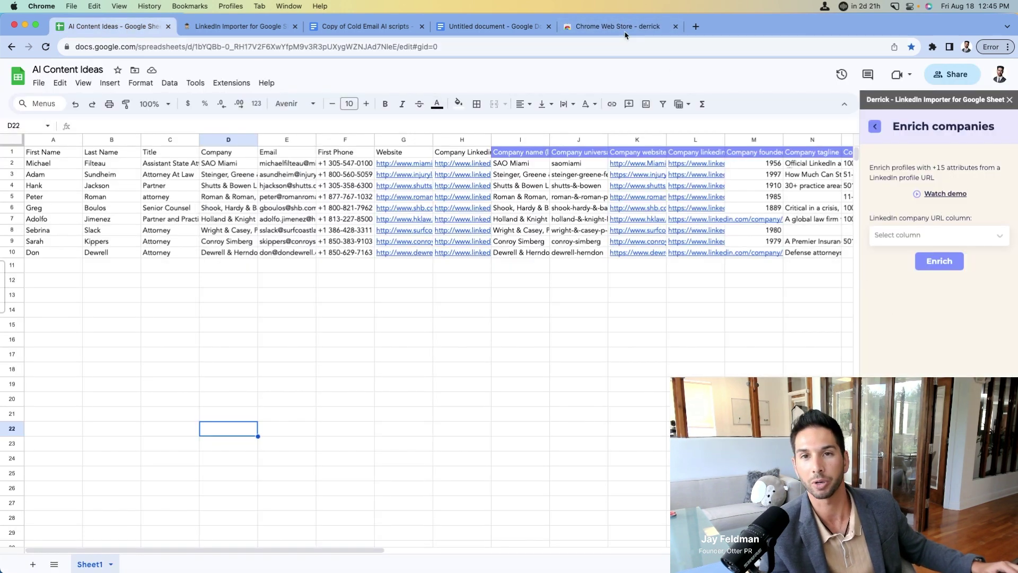
pyautogui.click(598, 31)
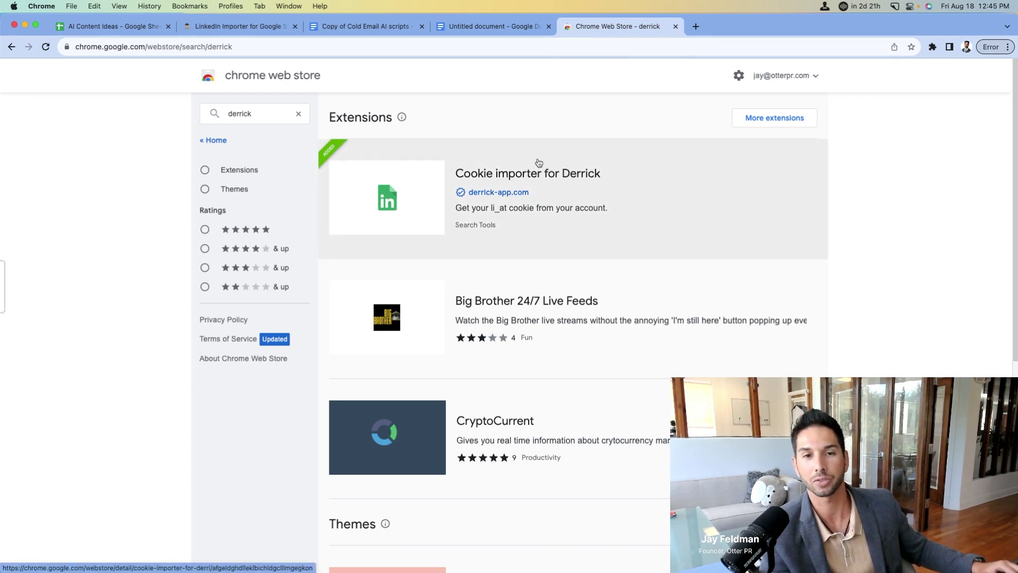
pyautogui.click(134, 28)
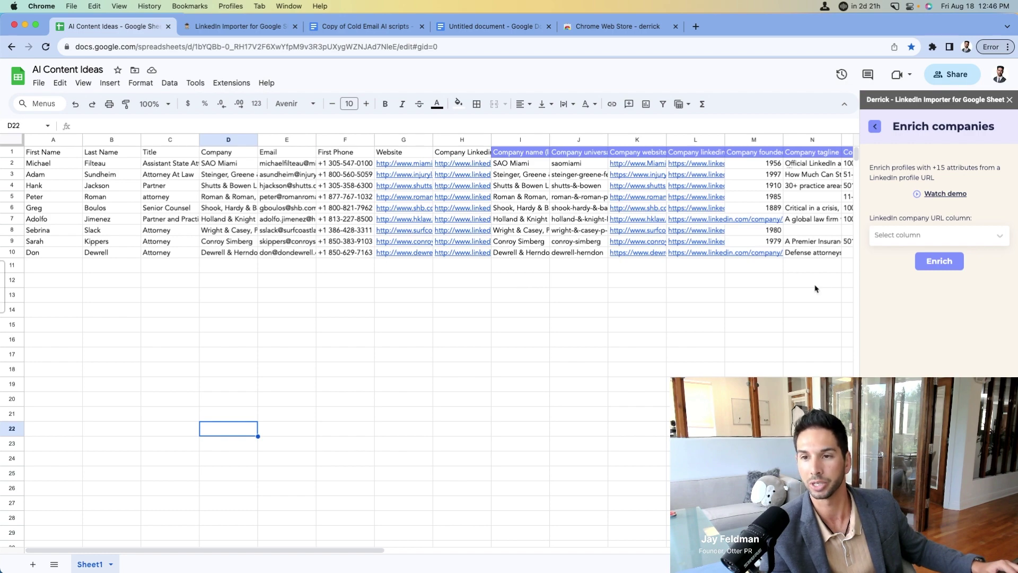
# Close the Derrick sidebar and look through the enriched company columns as far as the company descriptions in column AA.
pyautogui.click(1010, 100)
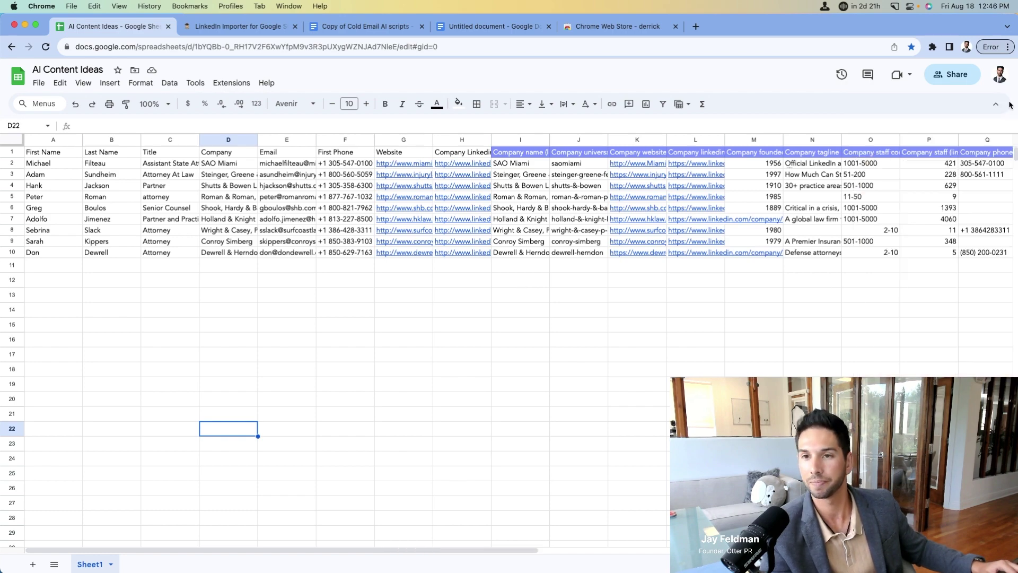
pyautogui.click(695, 325)
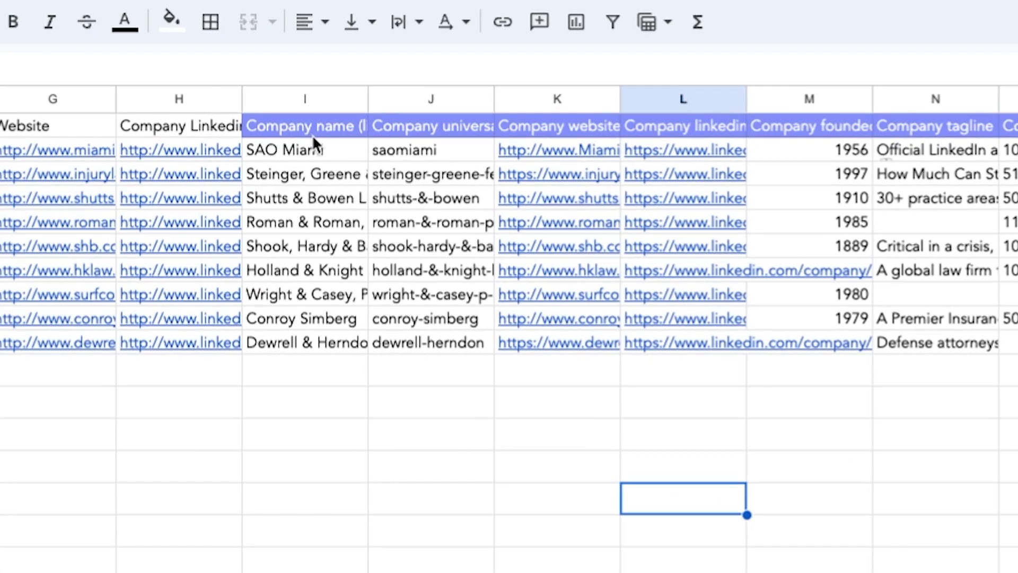
pyautogui.click(419, 132)
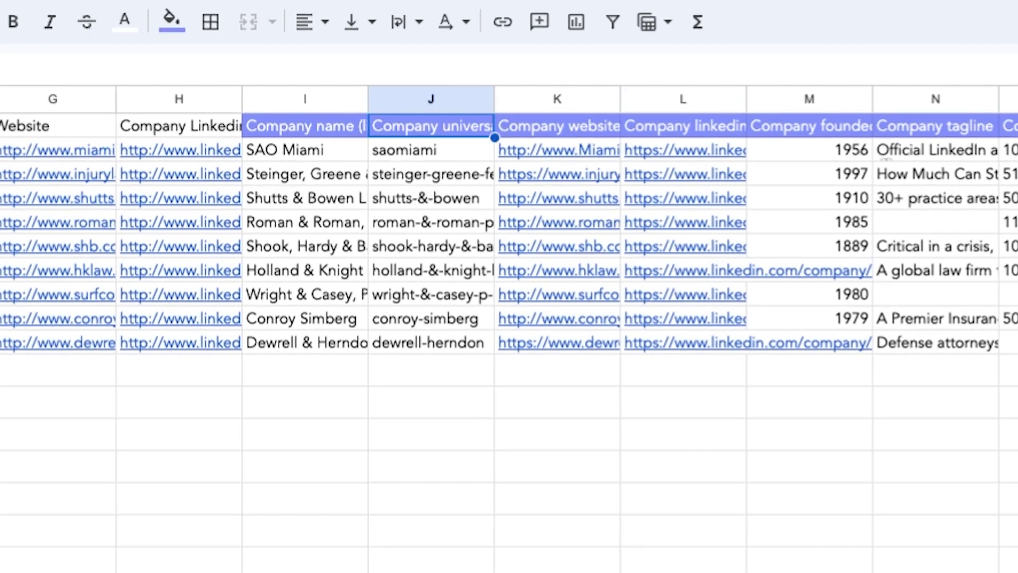
pyautogui.hscroll(15, 654, 132)
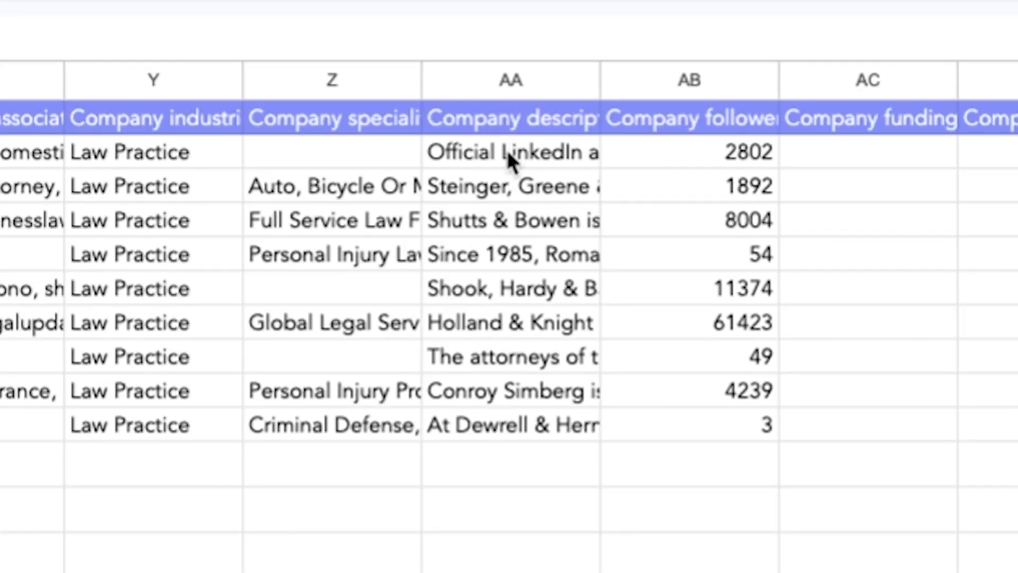
pyautogui.click(507, 150)
pyautogui.click(512, 234)
# Delete the enriched columns from company followers onward, leaving only company specialities and company description from the added data.
pyautogui.moveTo(689, 80); pyautogui.dragTo(1017, 53)
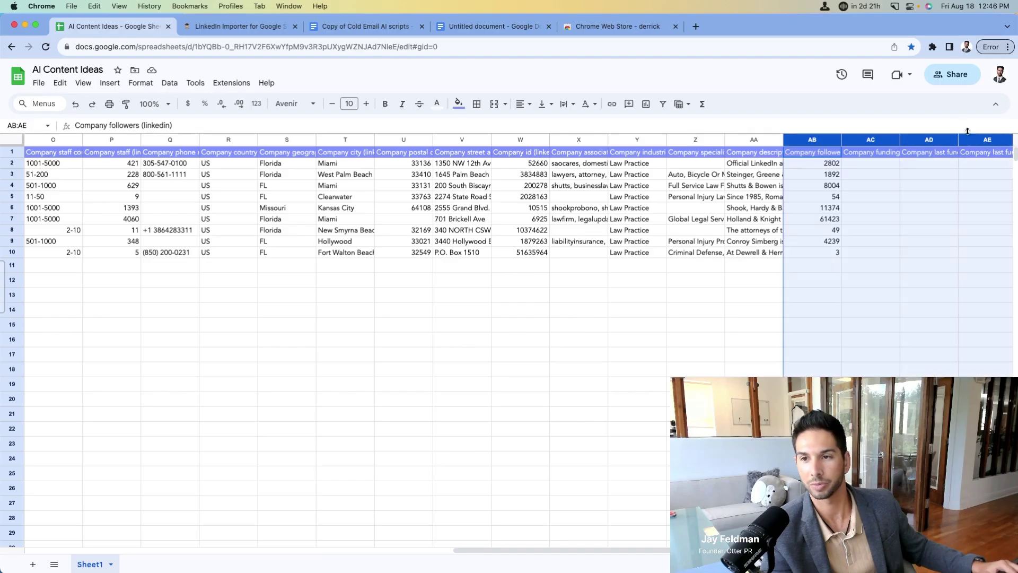
pyautogui.rightClick(968, 131)
pyautogui.click(843, 277)
pyautogui.click(618, 283)
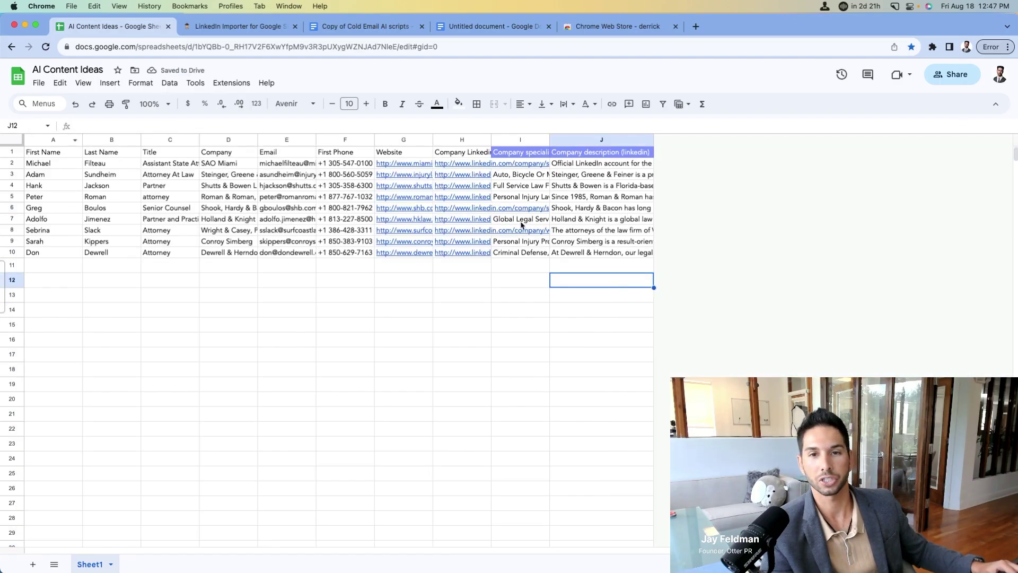
# Read through the company descriptions in column J and select the range J2:J10.
pyautogui.click(596, 167)
pyautogui.click(594, 177)
pyautogui.click(593, 187)
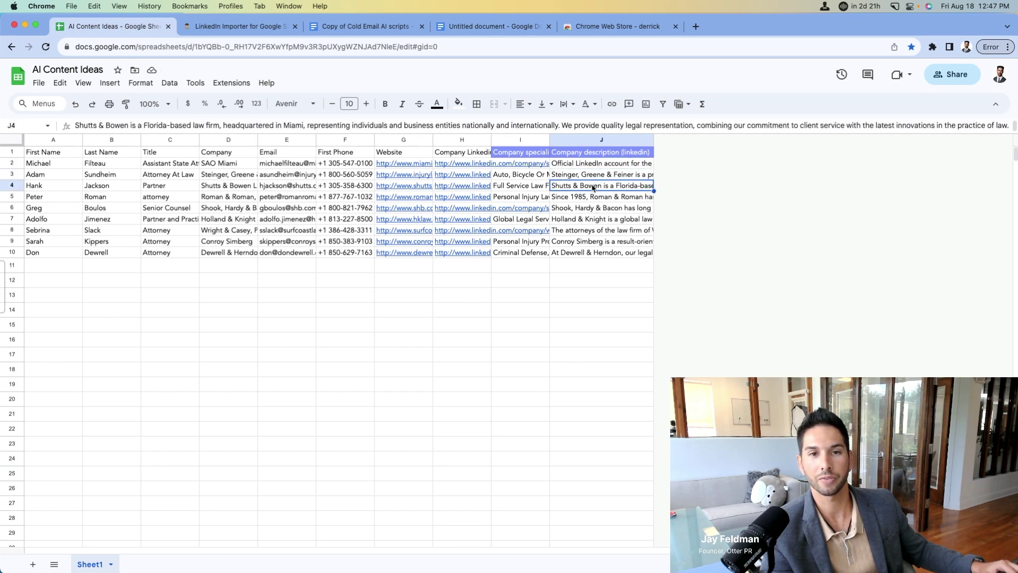
pyautogui.click(591, 198)
pyautogui.click(593, 219)
pyautogui.click(593, 234)
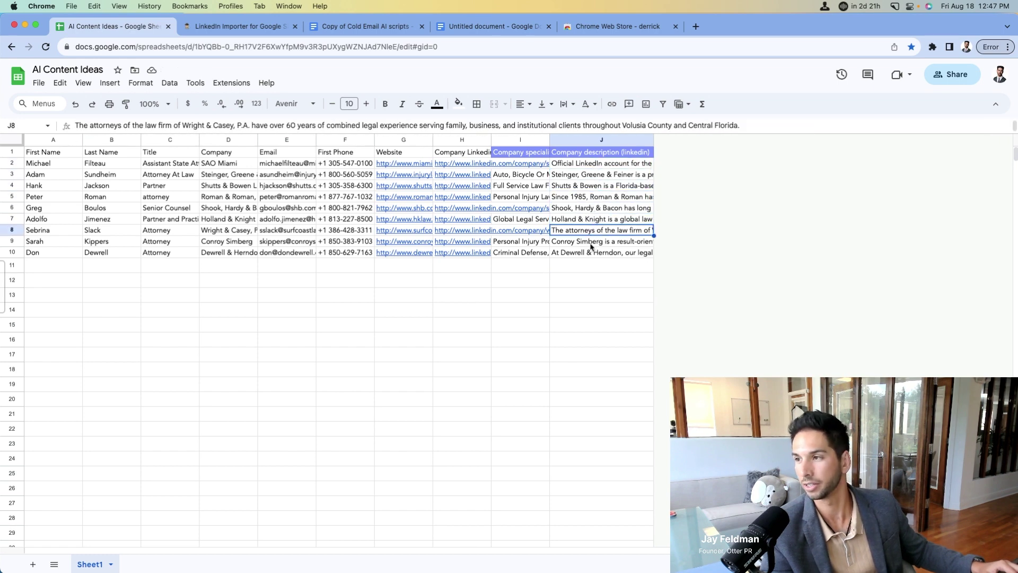
pyautogui.click(591, 242)
pyautogui.click(591, 253)
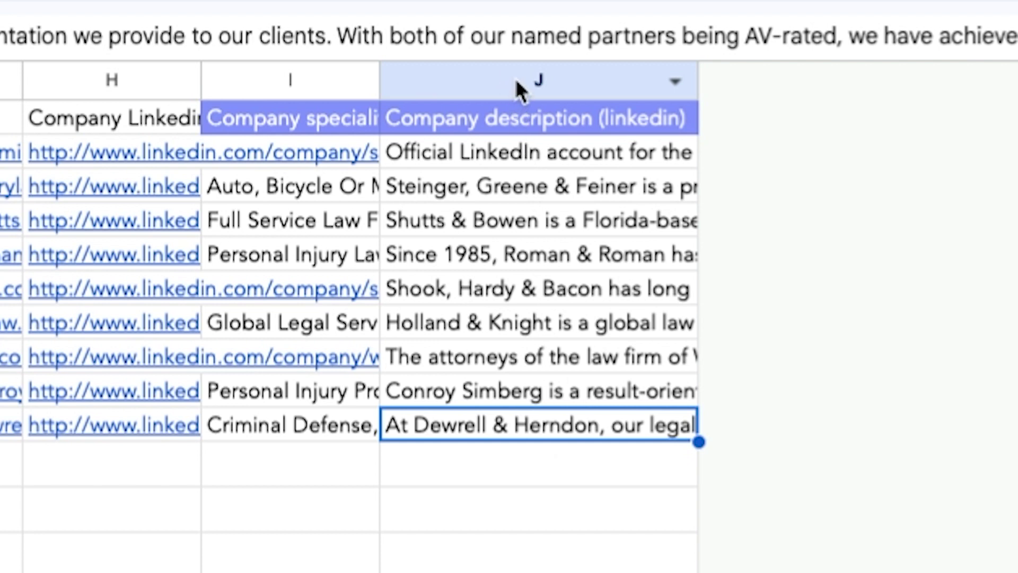
pyautogui.moveTo(520, 151); pyautogui.dragTo(537, 416)
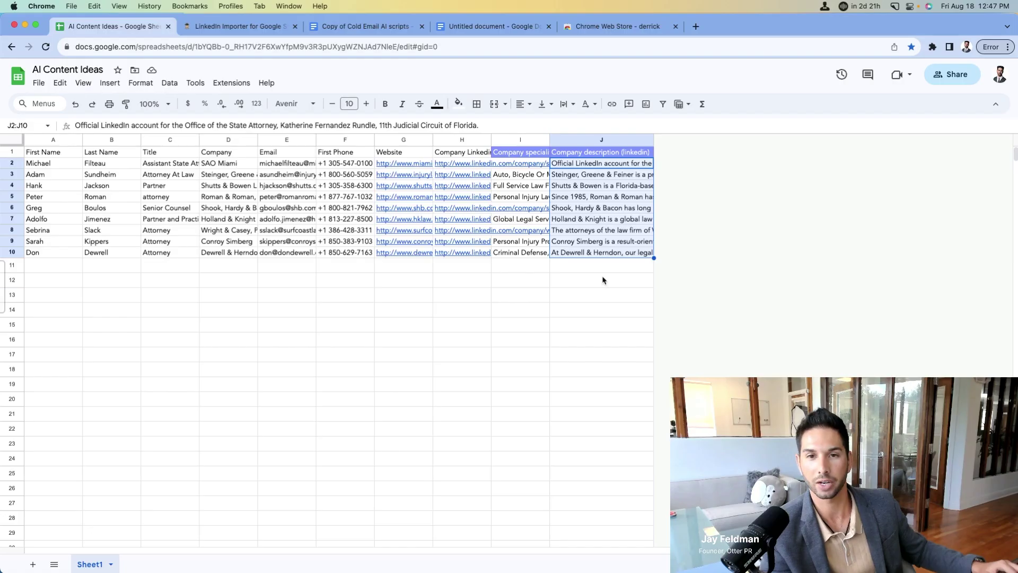
# Clear the range selection and check the spreadsheet's options for getting and managing add-ons.
pyautogui.click(547, 509)
pyautogui.click(286, 354)
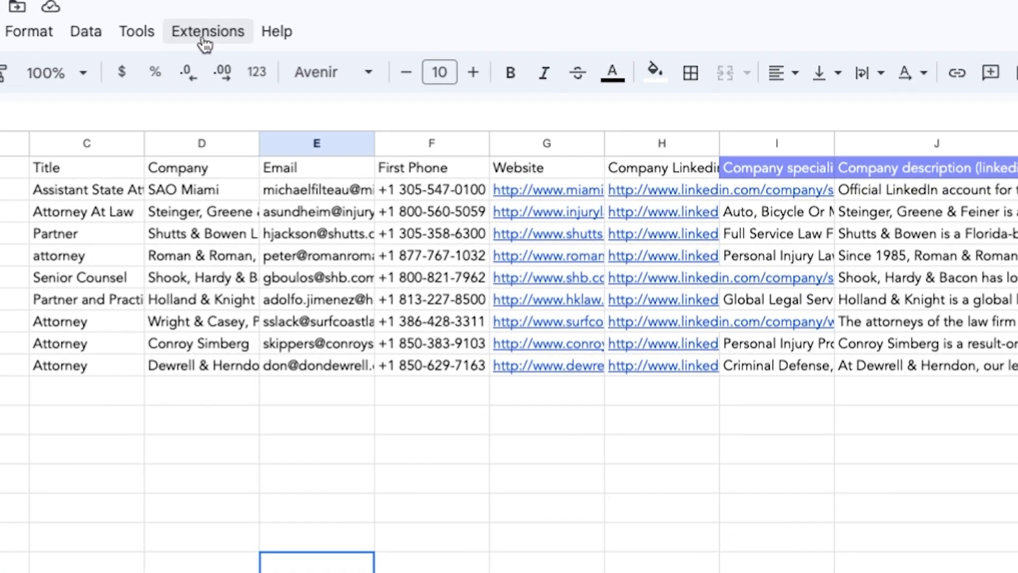
pyautogui.click(230, 85)
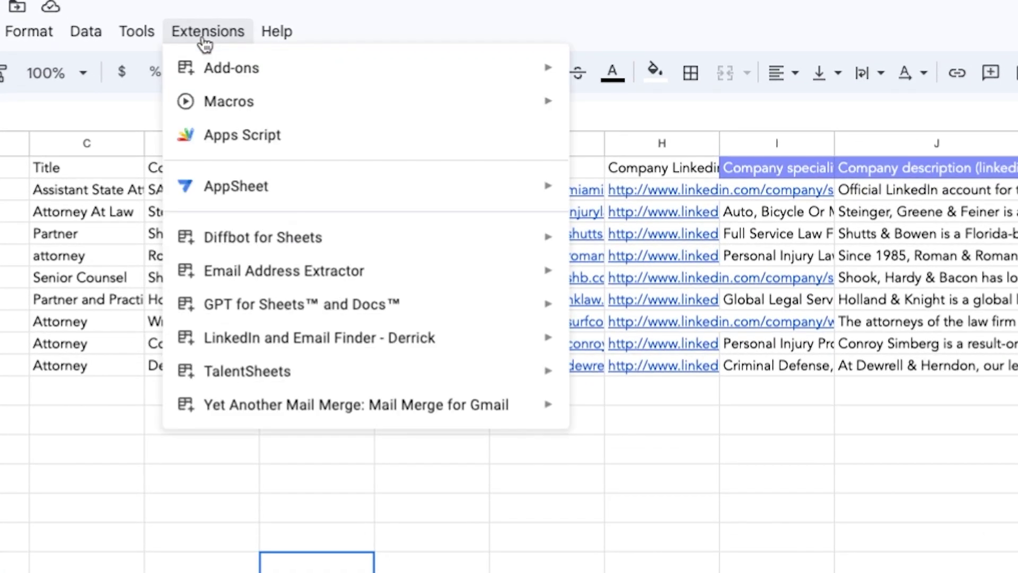
pyautogui.moveTo(248, 80)
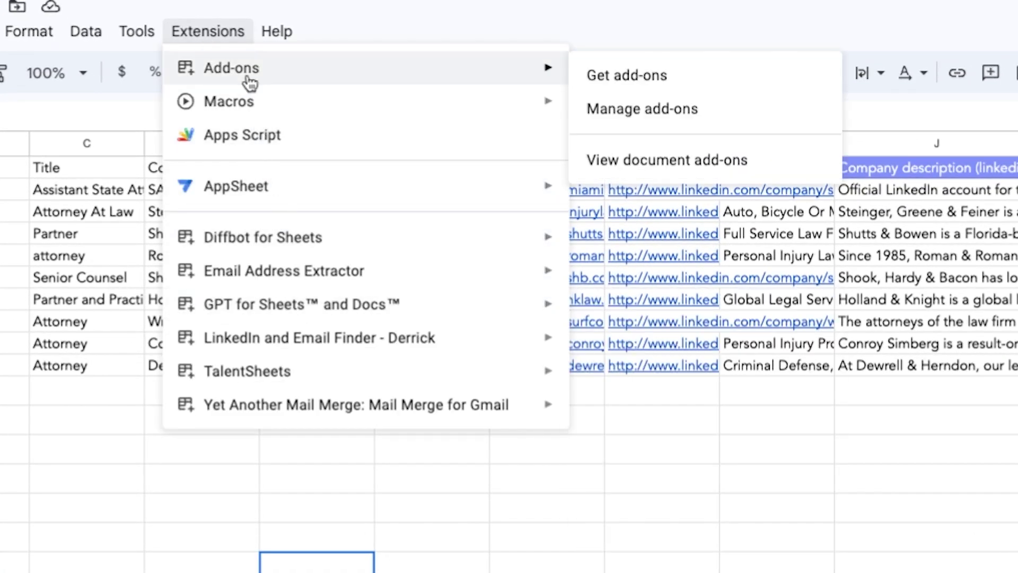
pyautogui.click(641, 108)
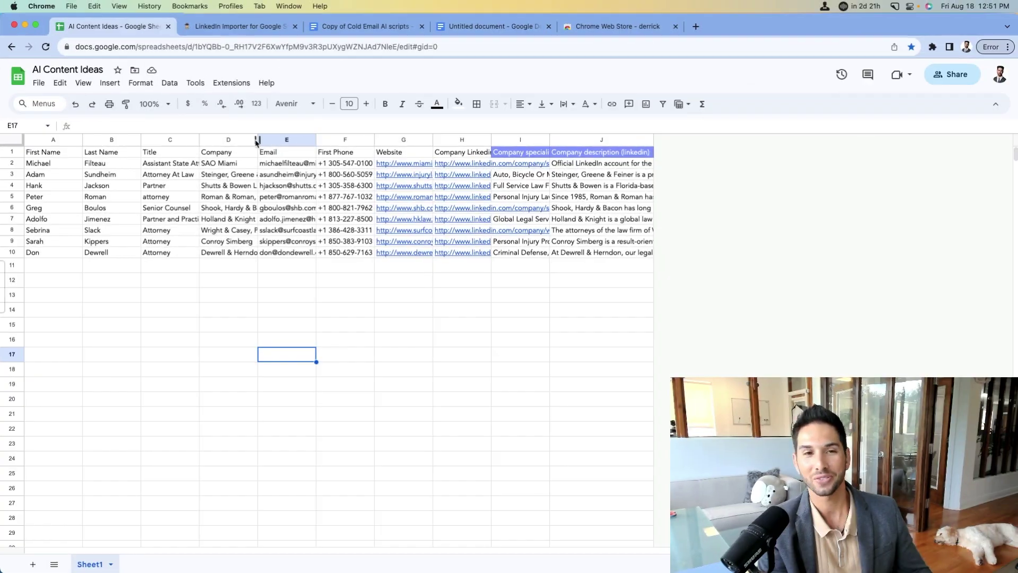
# Open the GPT for Sheets and Docs add-on and show its API Keys page.
pyautogui.click(232, 84)
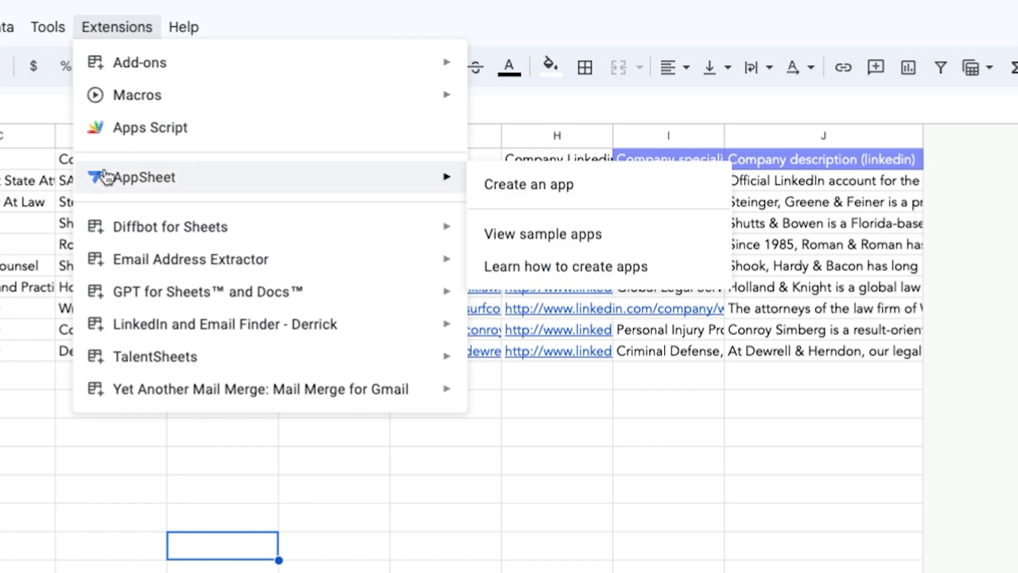
pyautogui.moveTo(295, 293)
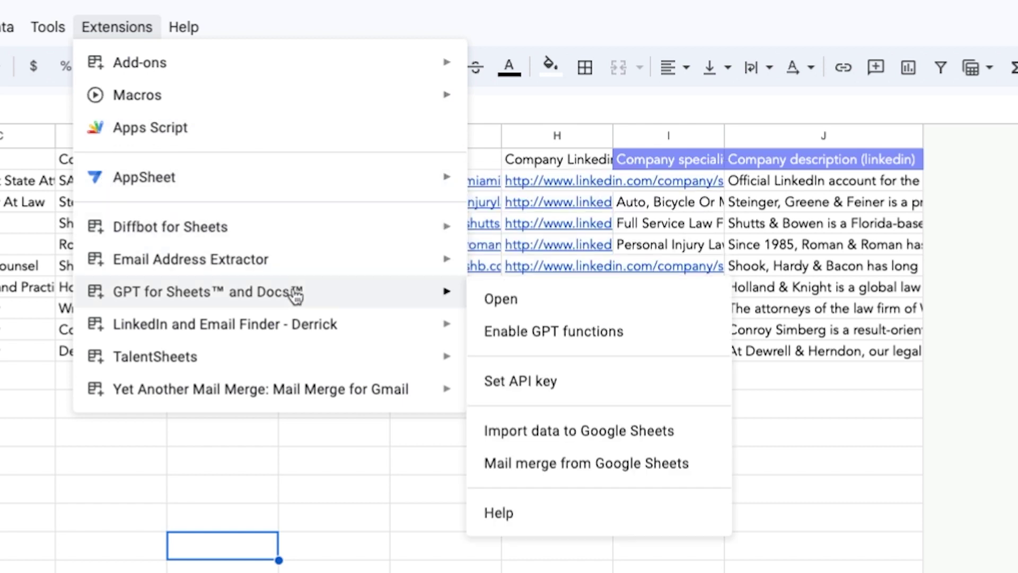
pyautogui.click(502, 300)
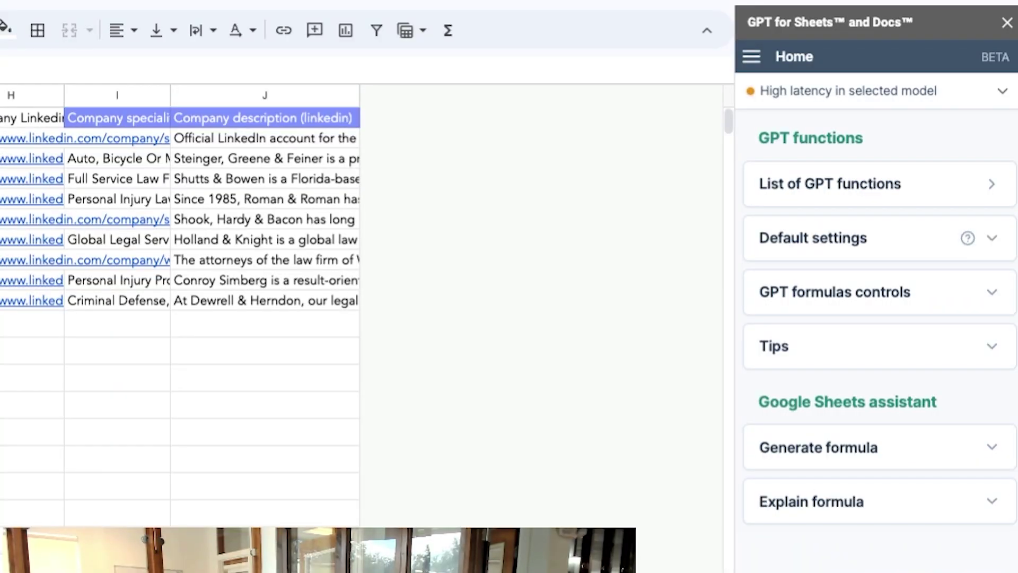
pyautogui.click(749, 58)
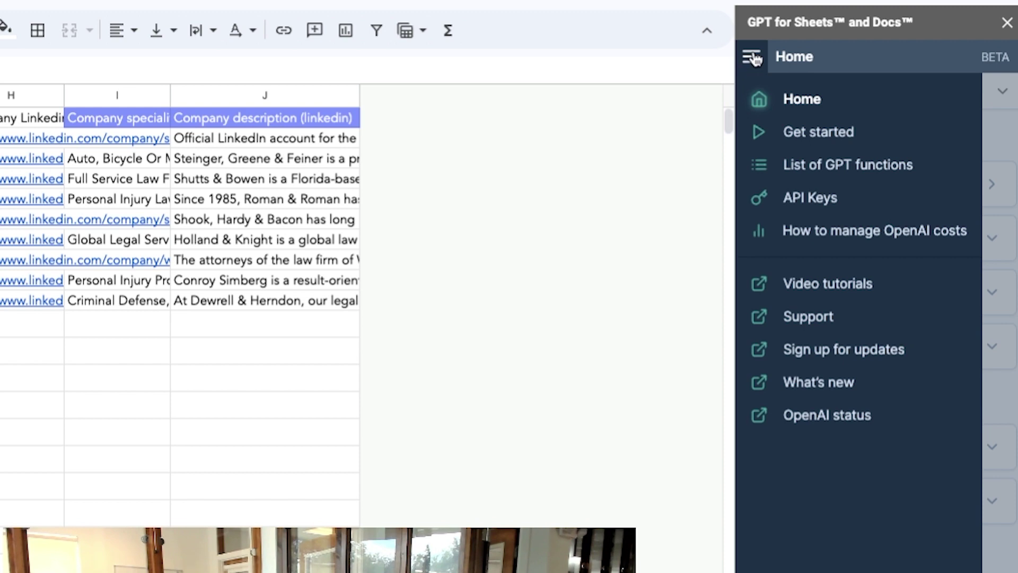
pyautogui.click(812, 199)
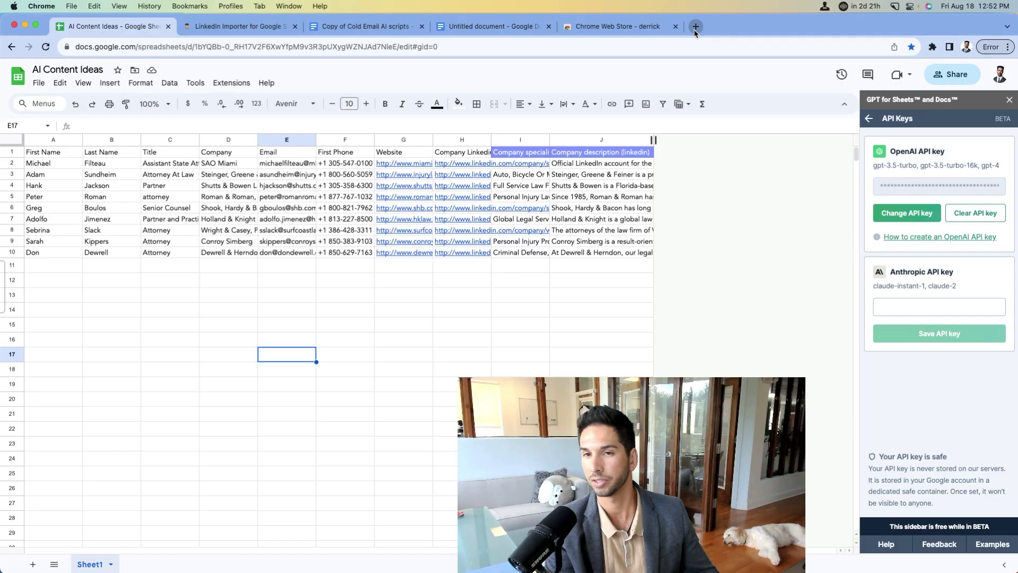
# Search for OpenAI in a new browser tab and bring up the account sign-up page on its website.
pyautogui.click(695, 25)
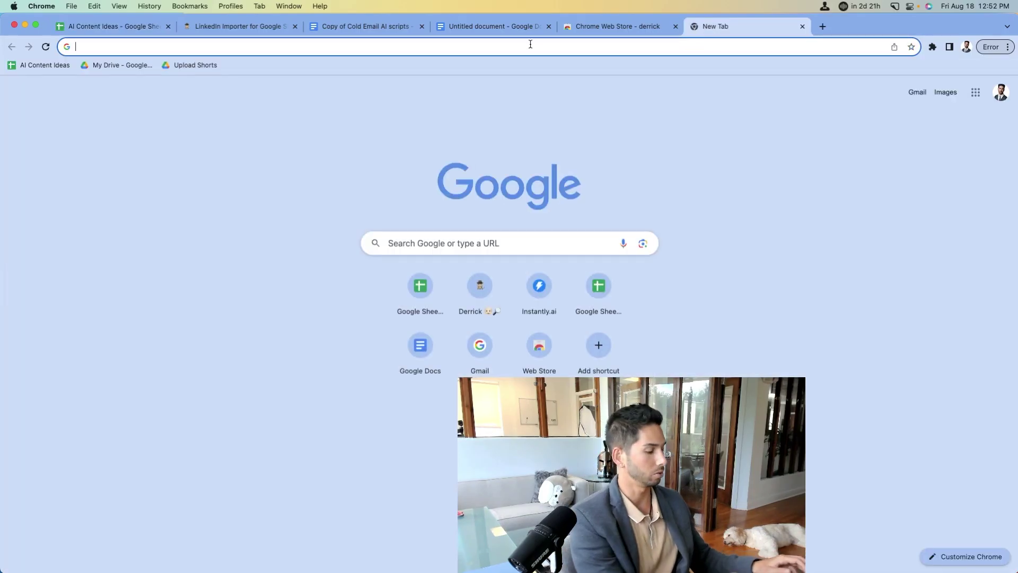
pyautogui.write('open ai')
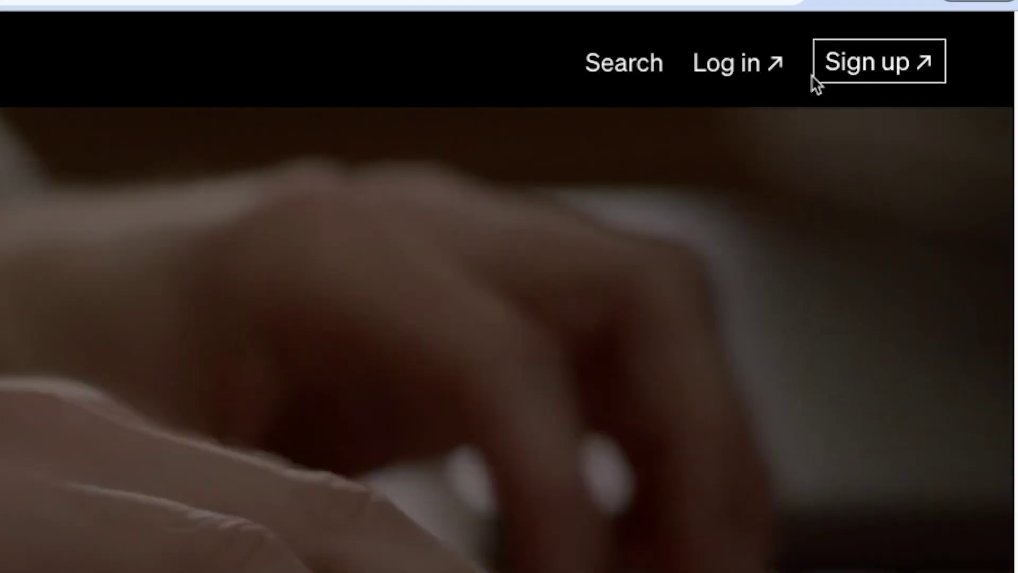
pyautogui.click(817, 80)
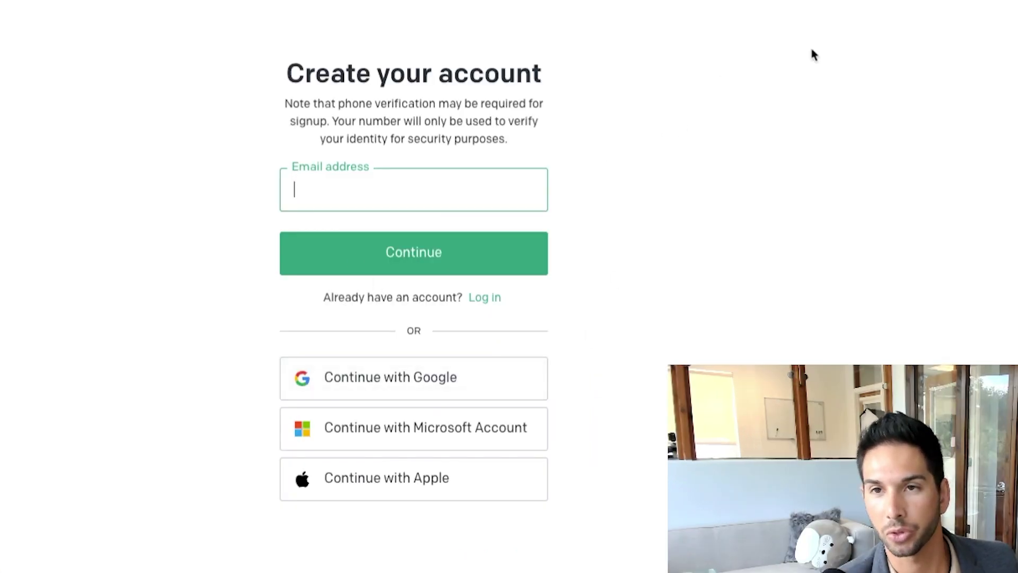
# Go to the OpenAI product chooser, enter the API platform and view the account's API keys.
pyautogui.click(772, 27)
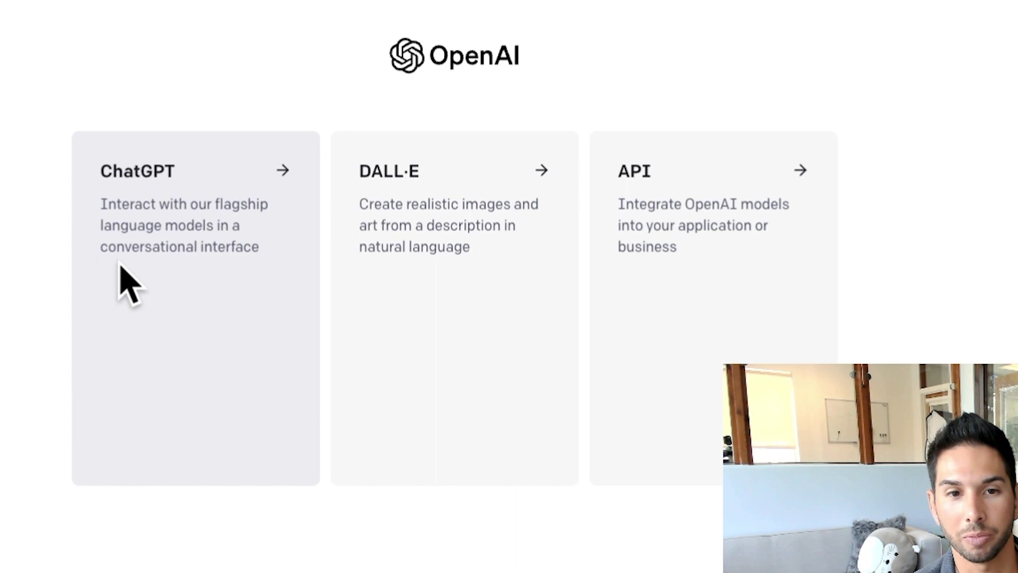
pyautogui.click(830, 265)
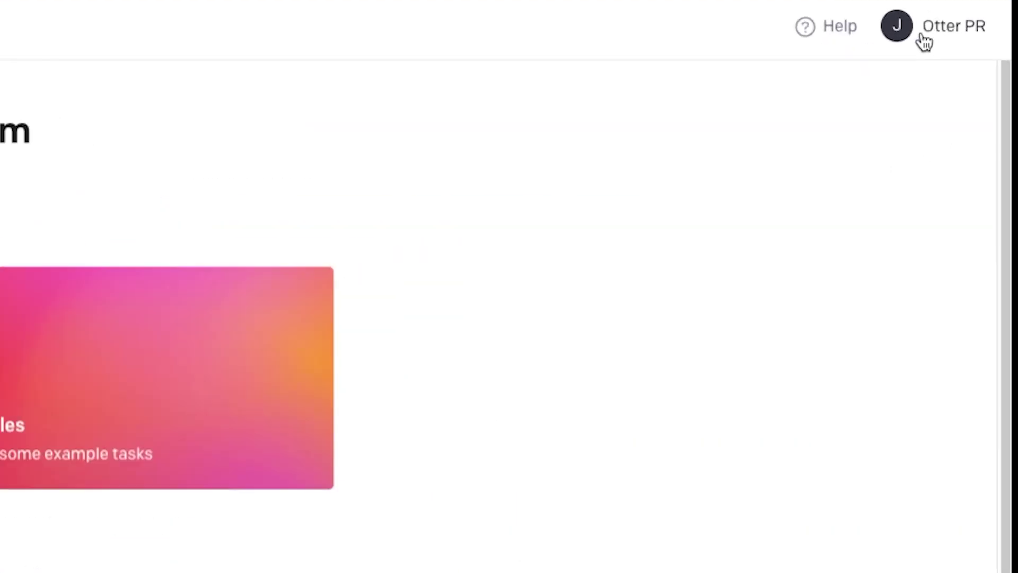
pyautogui.click(978, 81)
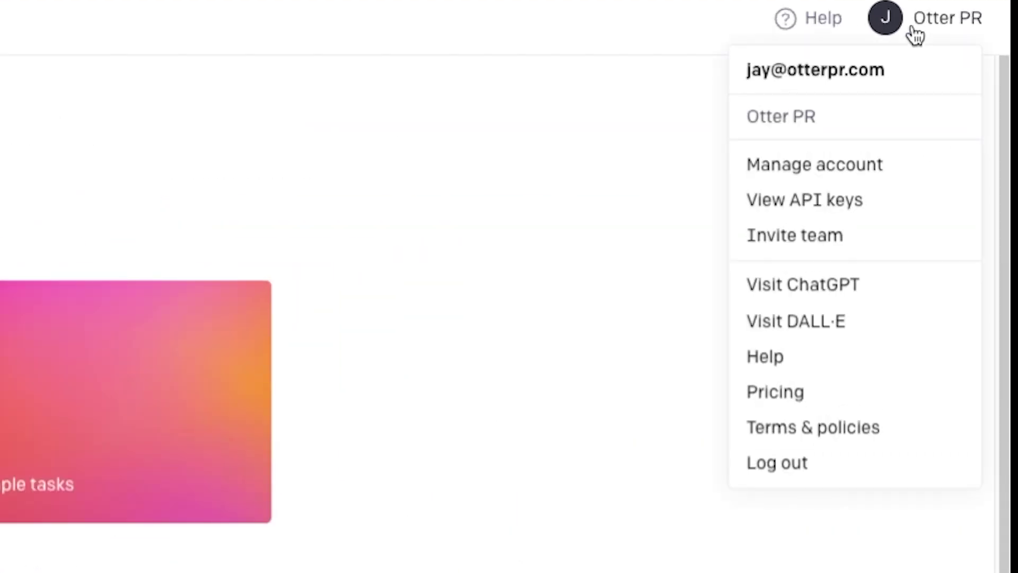
pyautogui.click(809, 214)
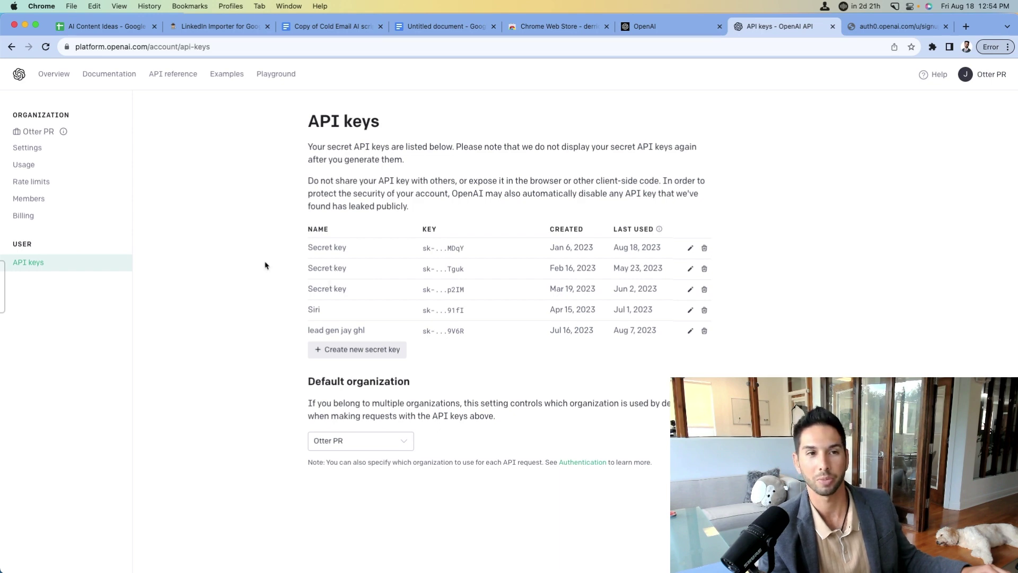
# Open the OpenAI Playground and check the model list for gpt-4.
pyautogui.click(276, 80)
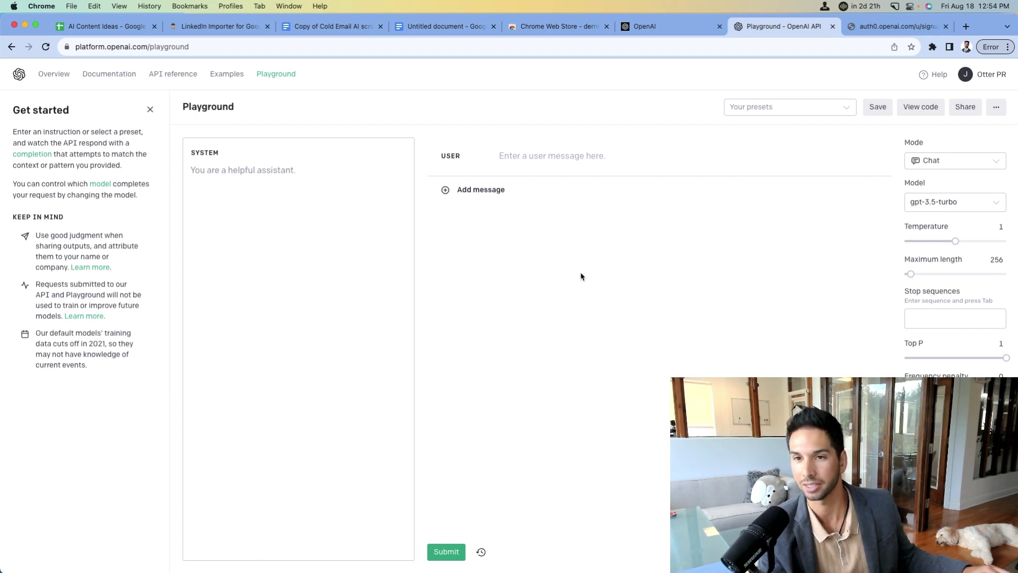
pyautogui.click(916, 206)
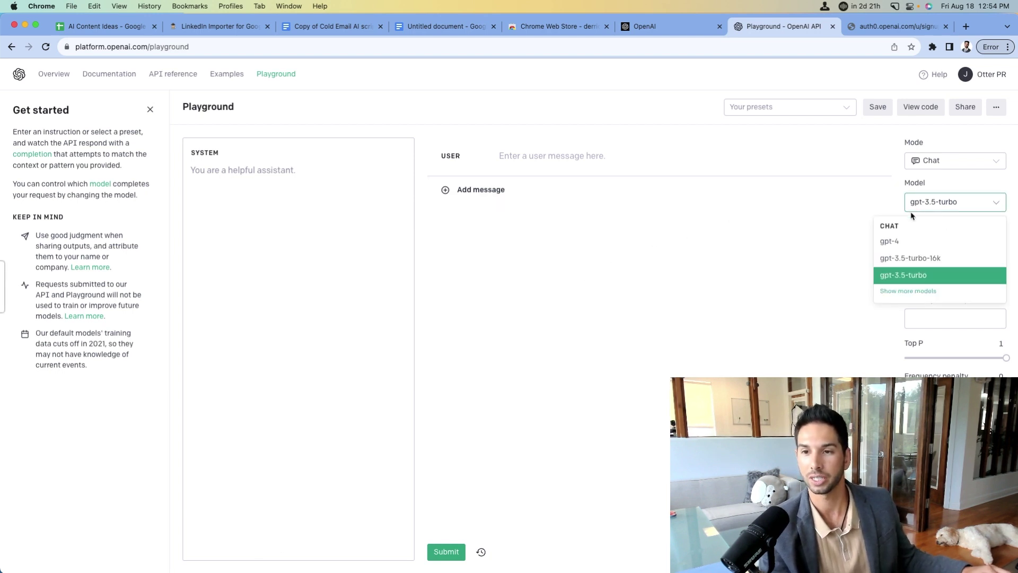
pyautogui.click(940, 242)
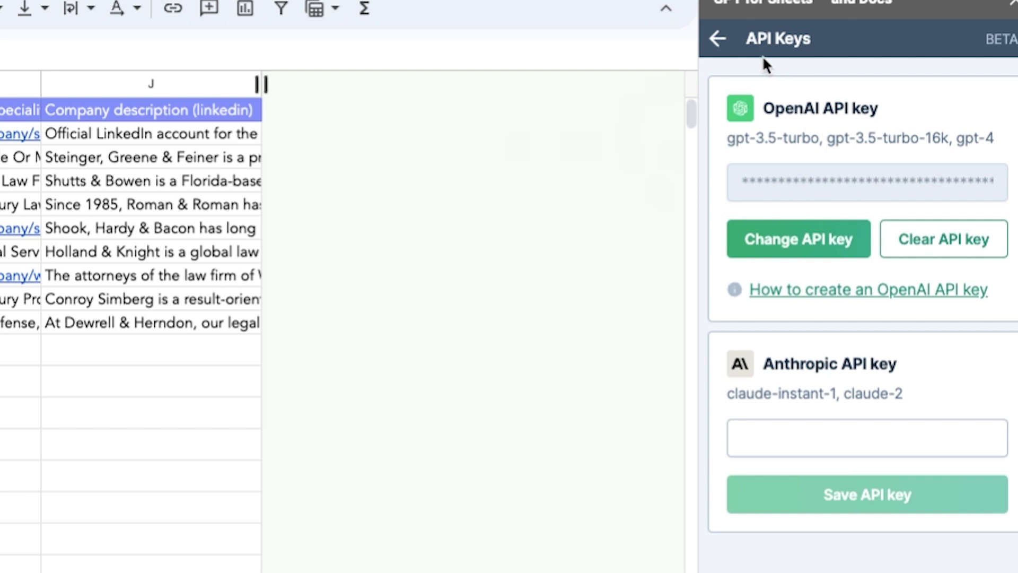
# In the spreadsheet's GPT add-on, view the GPT function's example in the list of functions and return to the add-on's home page.
pyautogui.click(723, 38)
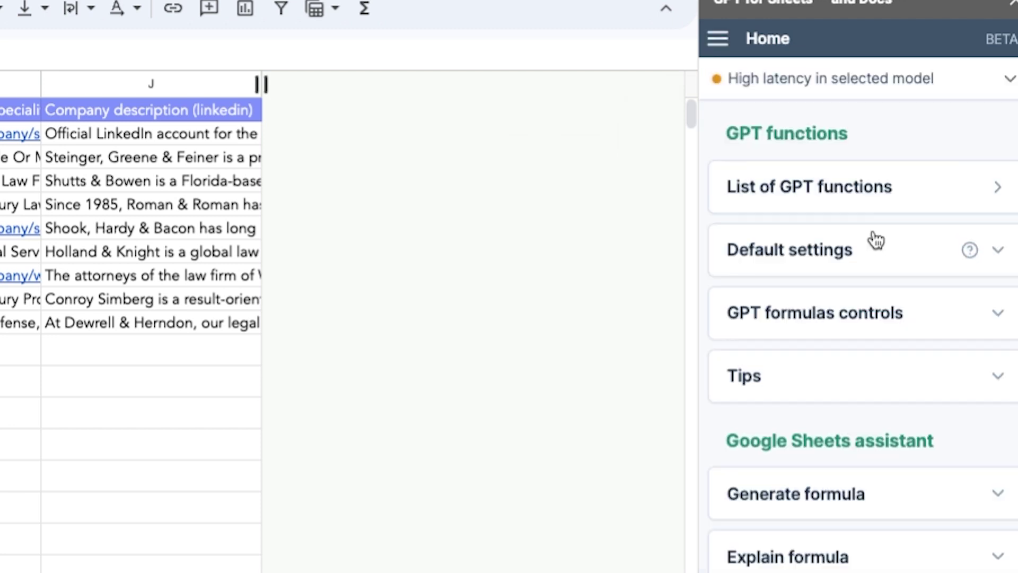
pyautogui.click(822, 183)
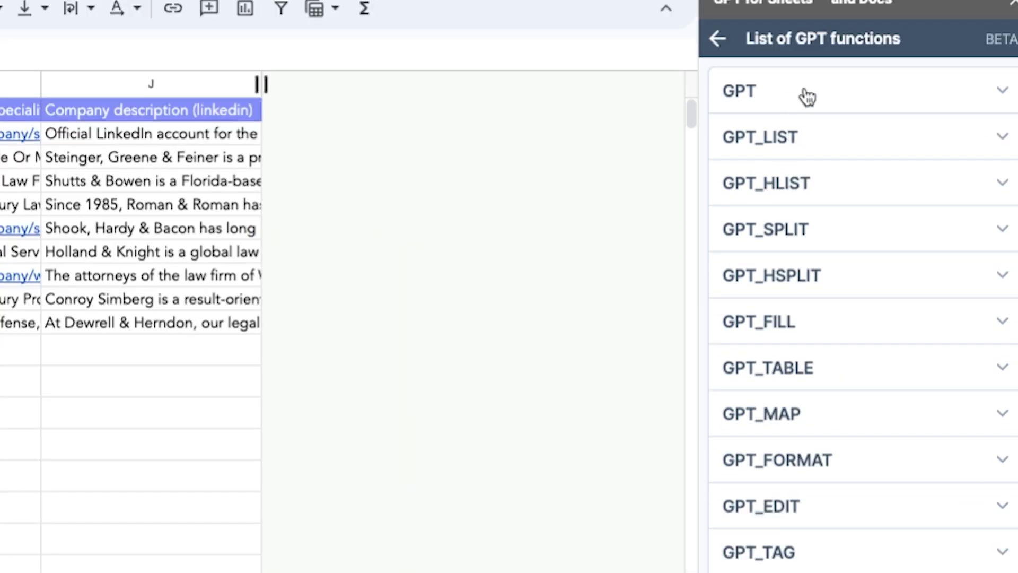
pyautogui.click(918, 96)
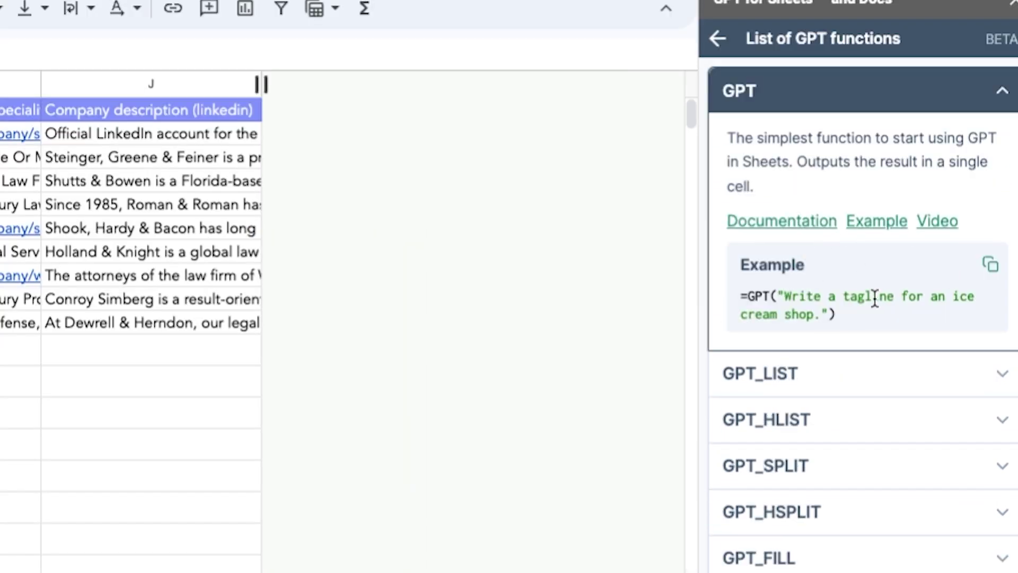
pyautogui.click(1002, 91)
pyautogui.click(719, 39)
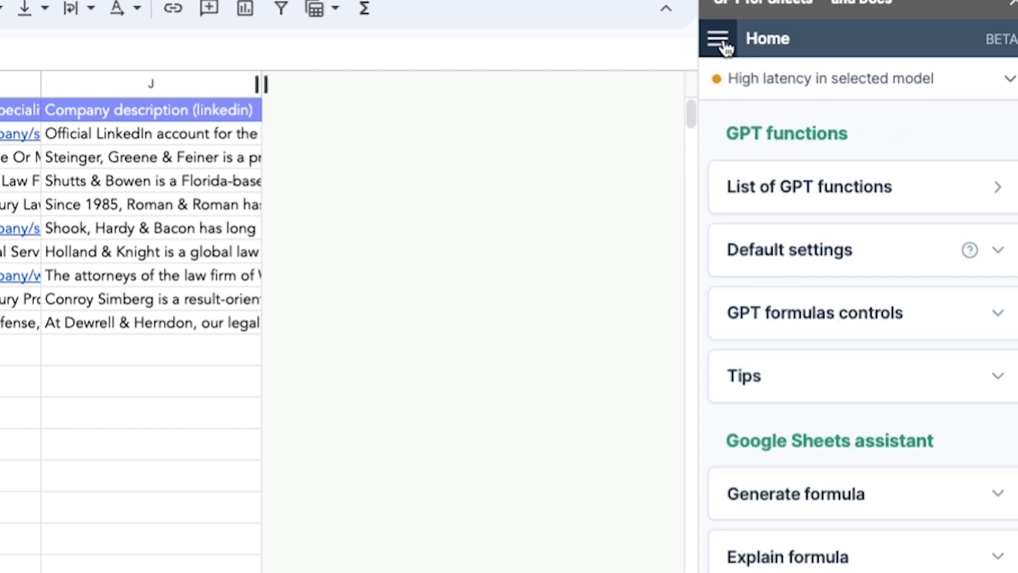
# Set the GPT add-on's default creativity to Neutral and its max response size to 30 tokens.
pyautogui.click(835, 247)
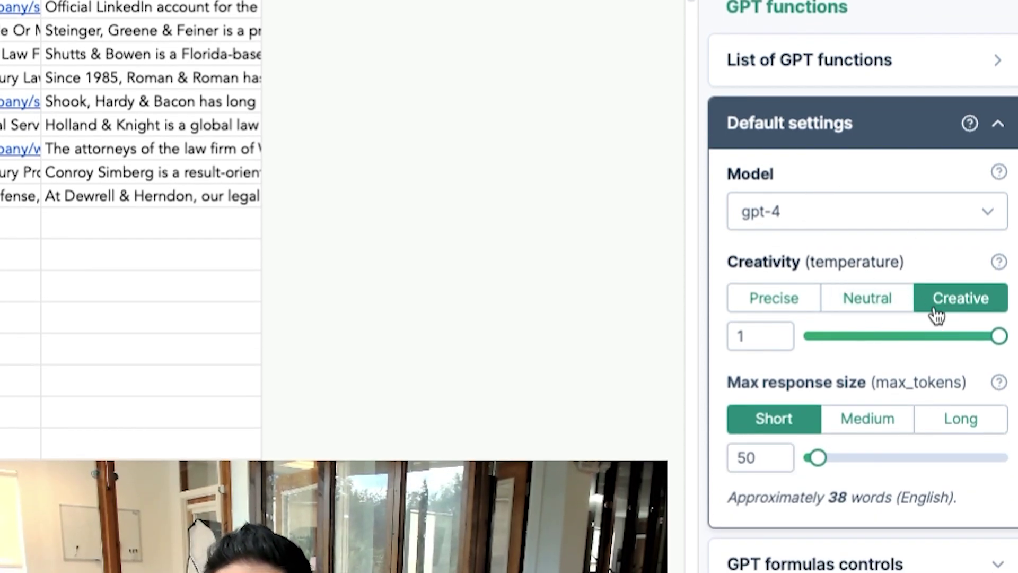
pyautogui.click(897, 300)
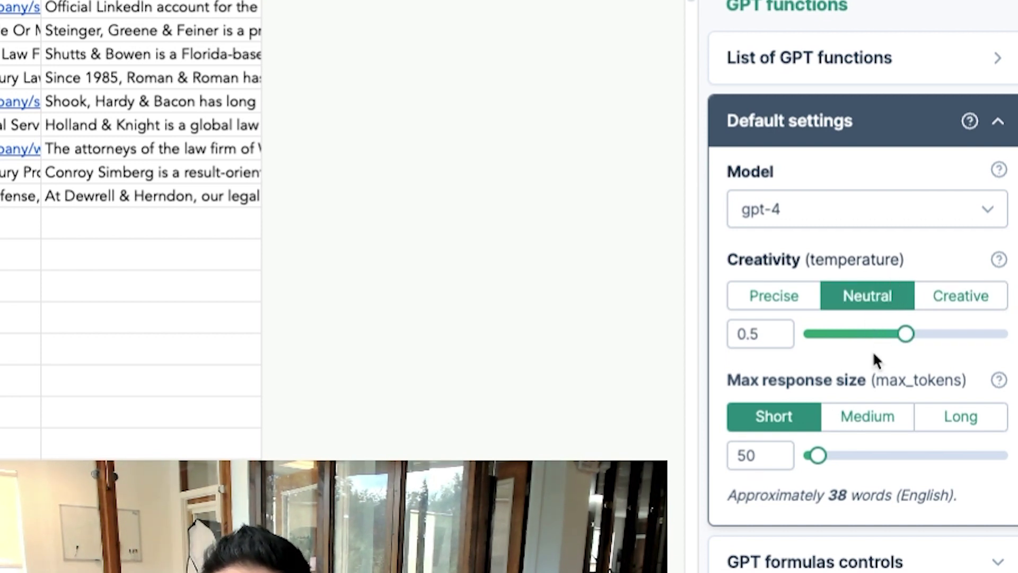
pyautogui.scroll(-1, 876, 358)
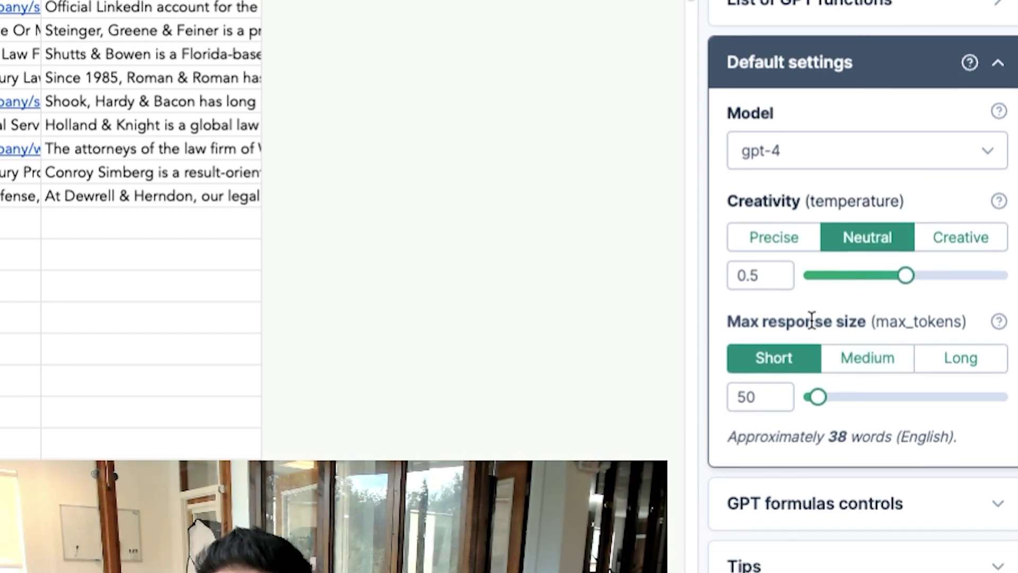
pyautogui.click(750, 399)
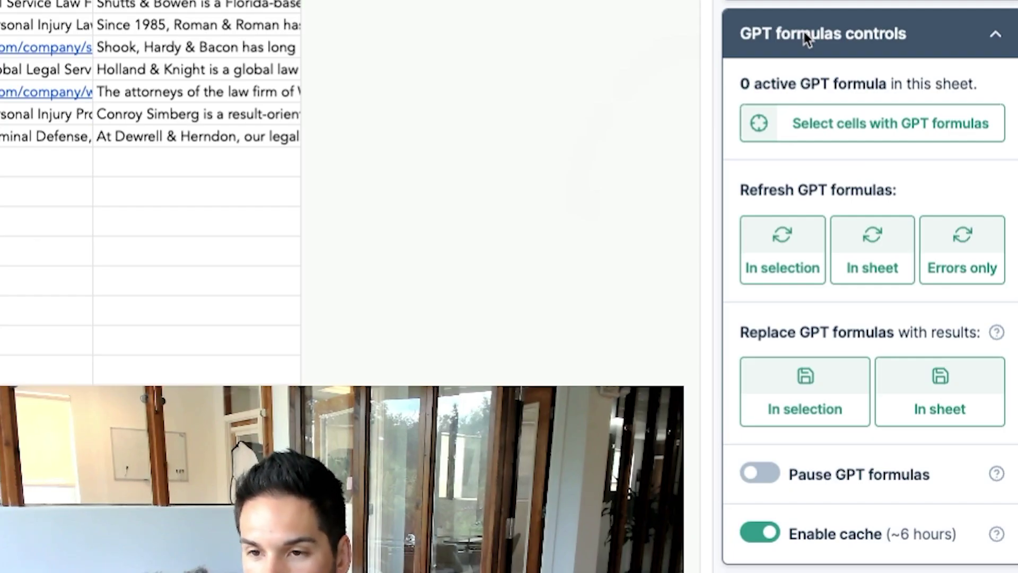
# Look through the GPT formulas controls and the Generate formula assistant, and close the GPT add-on sidebar.
pyautogui.scroll(-1, 866, 263)
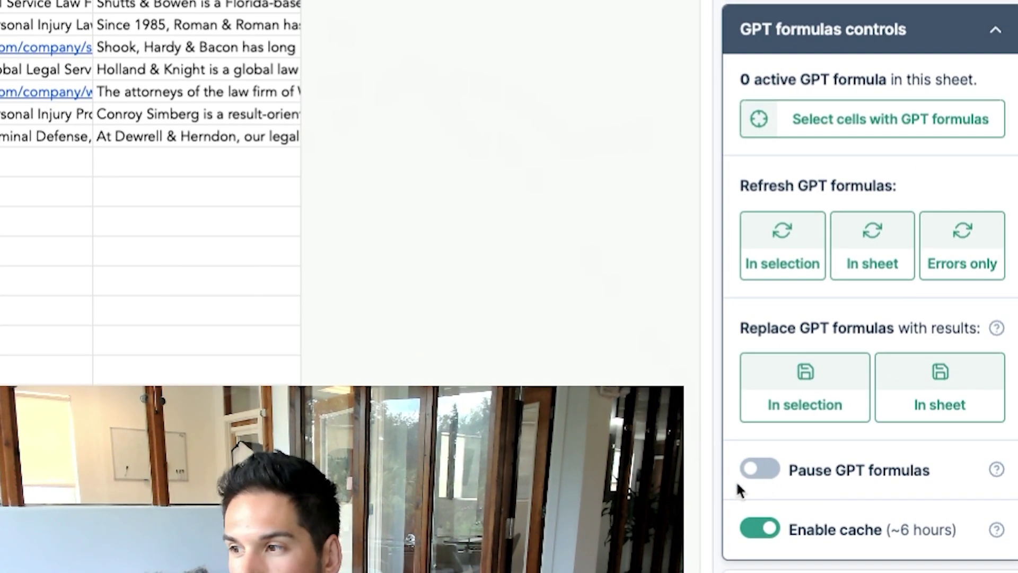
pyautogui.scroll(-3, 769, 464)
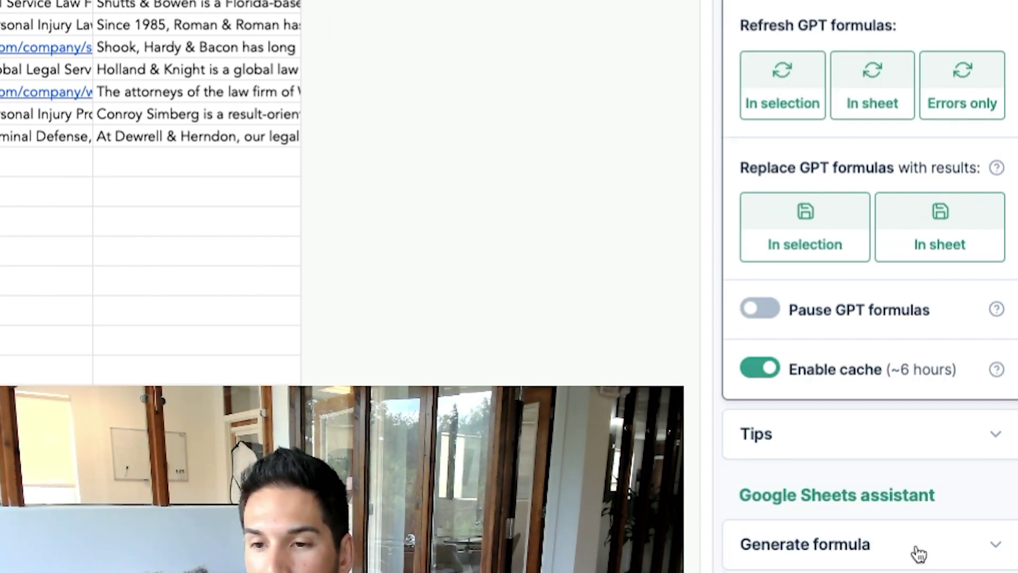
pyautogui.click(919, 554)
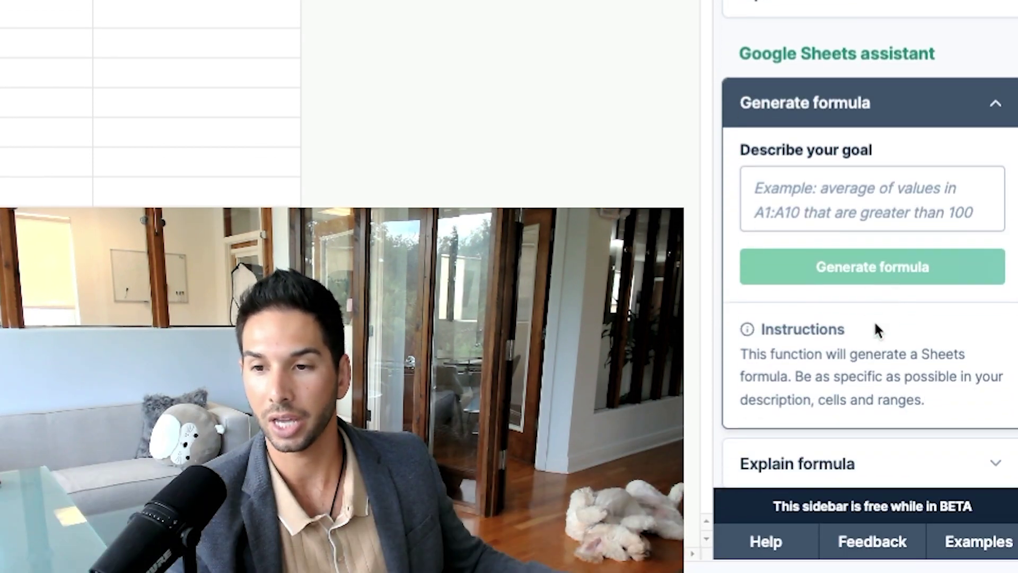
pyautogui.click(823, 197)
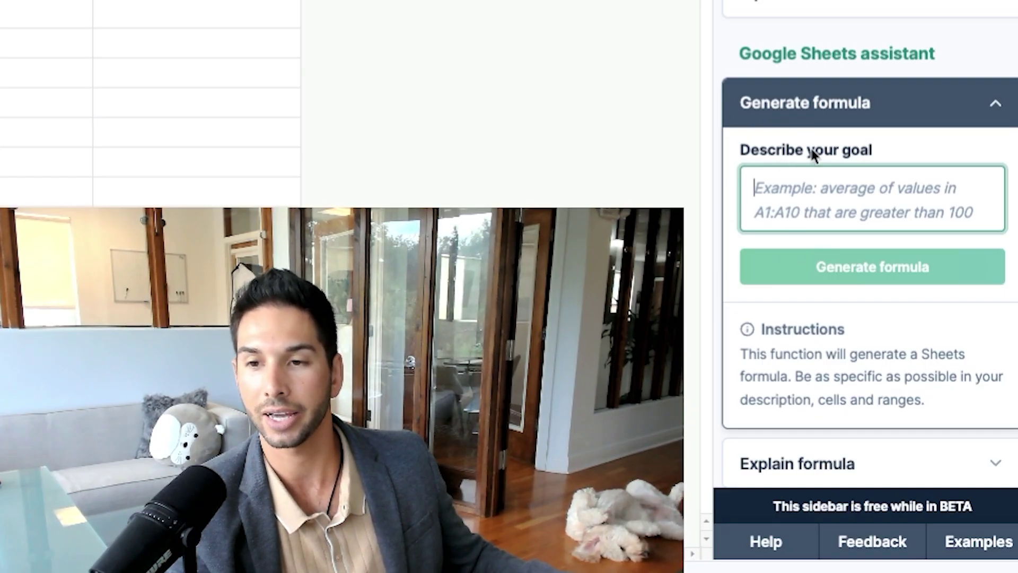
pyautogui.click(936, 110)
pyautogui.click(936, 110)
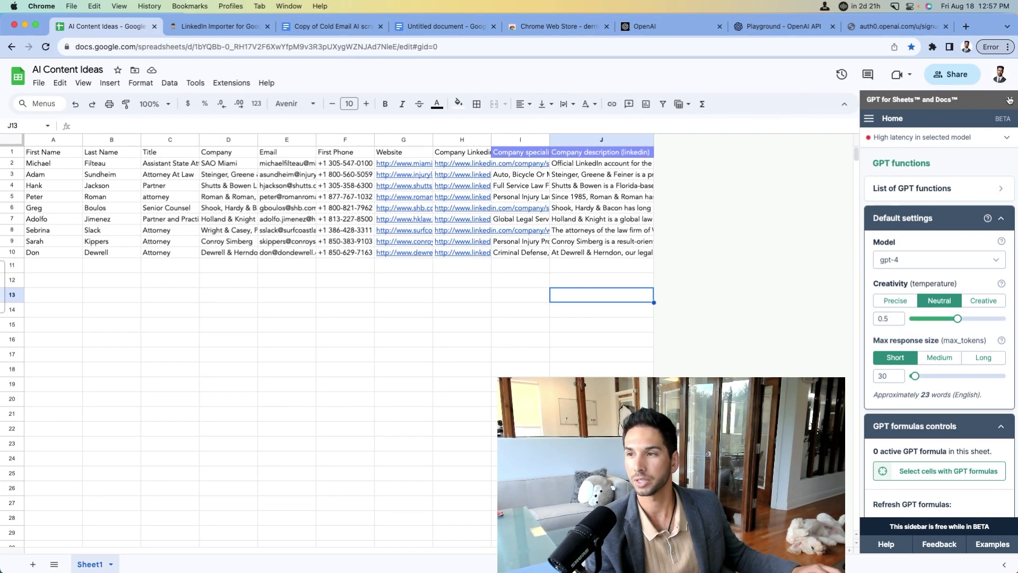
pyautogui.click(1009, 100)
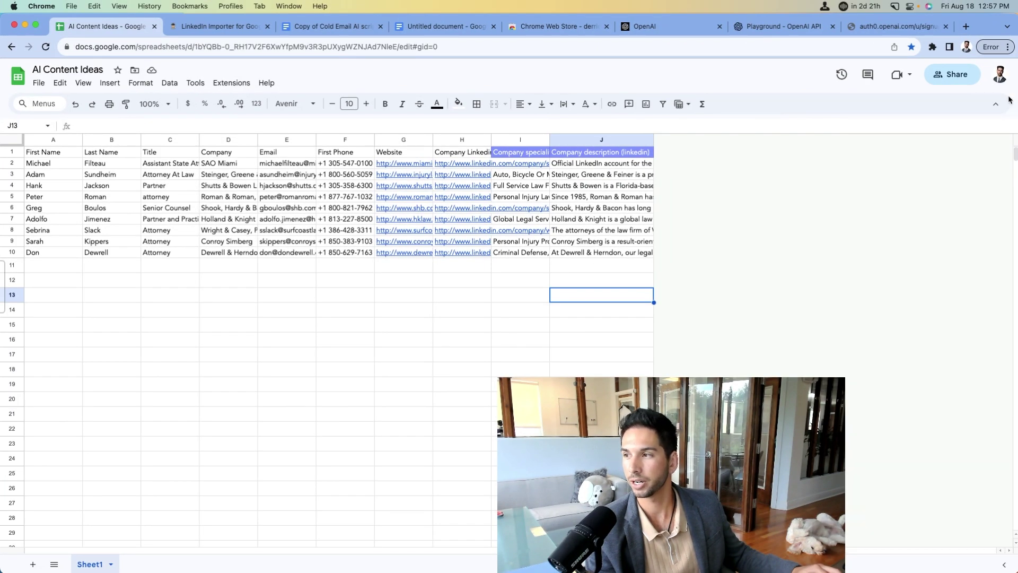
# Insert a column after Company description (linkedin), clear its formatting, and title it "GPT Subject Line".
pyautogui.rightClick(636, 140)
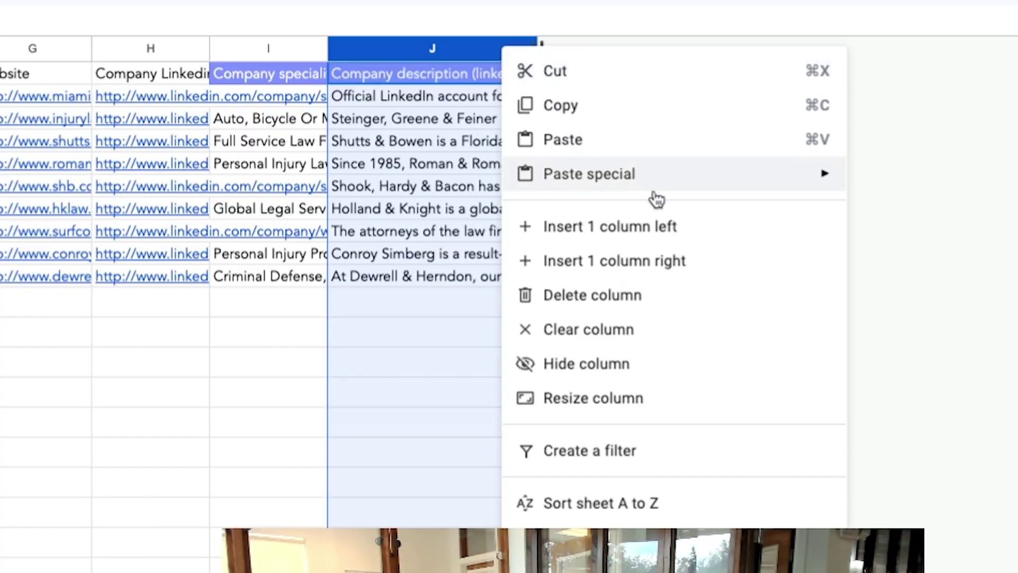
pyautogui.click(667, 259)
pyautogui.click(194, 50)
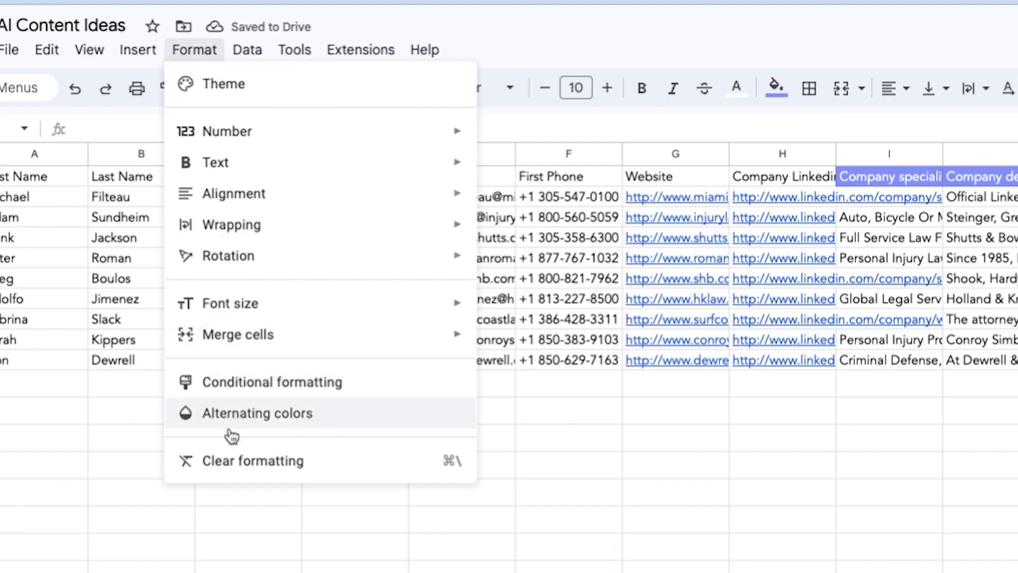
pyautogui.click(230, 460)
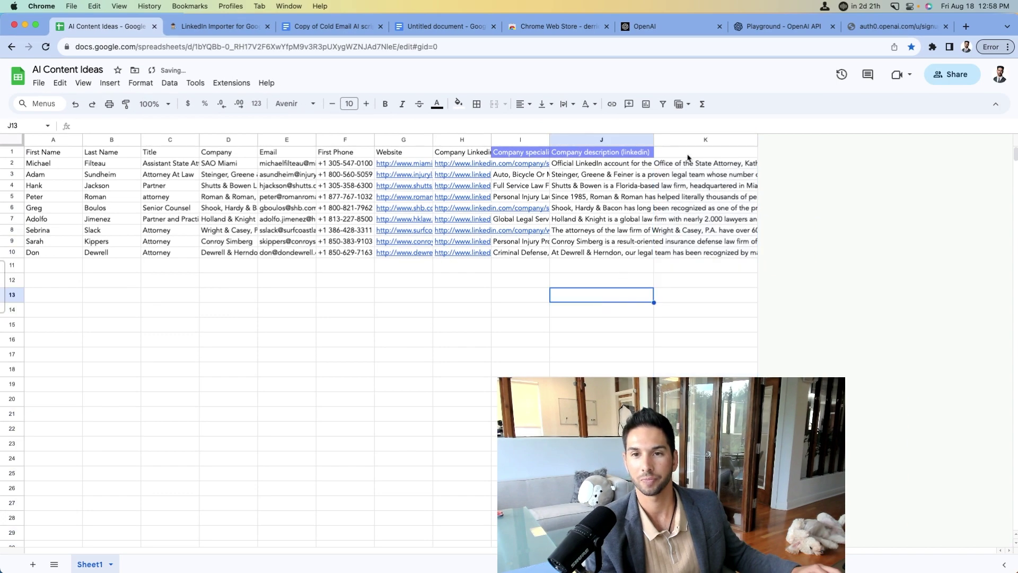
pyautogui.click(689, 154)
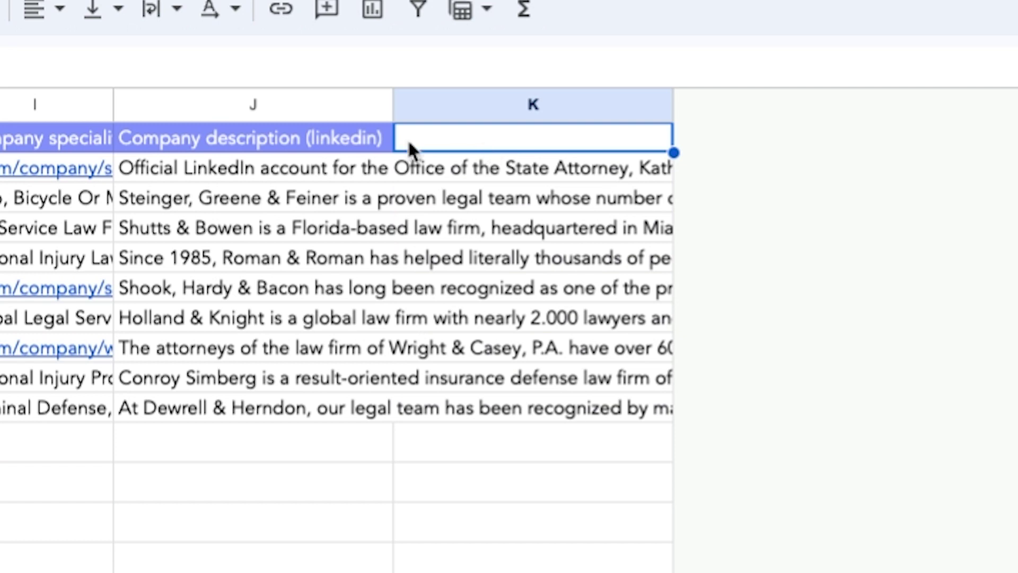
pyautogui.write('GPT Subject Line')
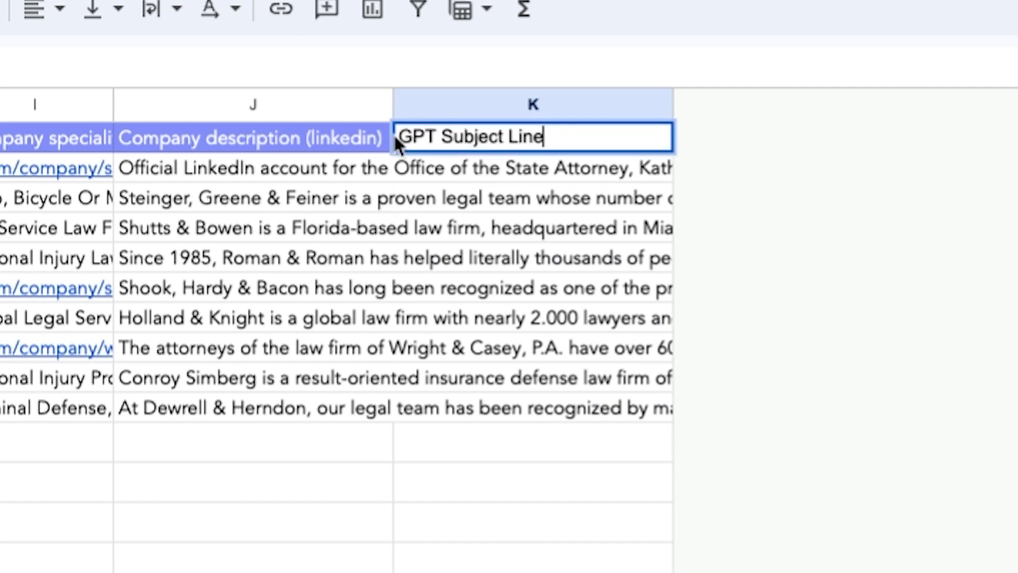
pyautogui.click(344, 169)
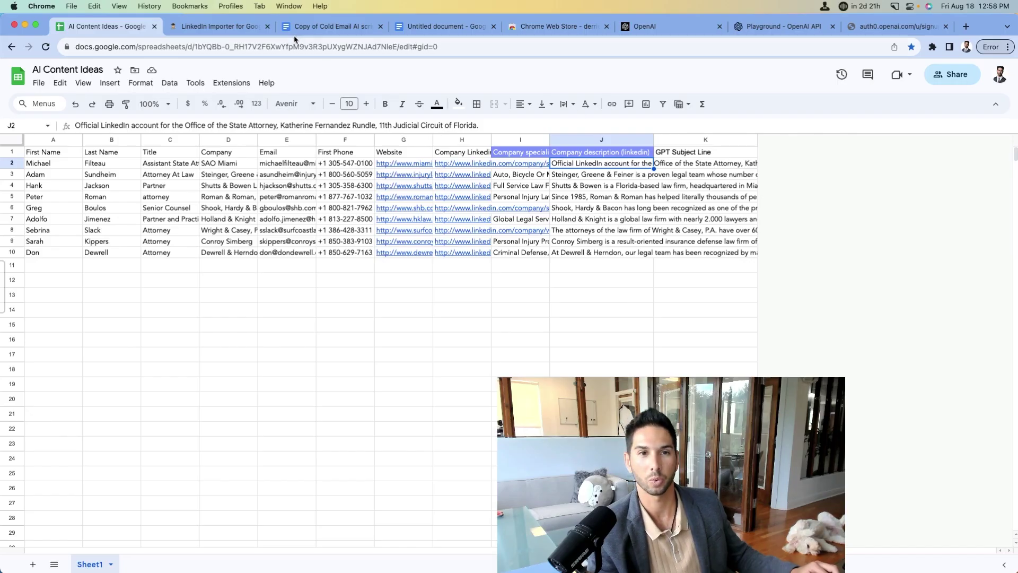
# Copy the cold email prompt under SUBJECT LINE from the Copy of Cold Email AI scripts document.
pyautogui.click(331, 26)
pyautogui.scroll(-8, 462, 314)
pyautogui.scroll(15, 462, 314)
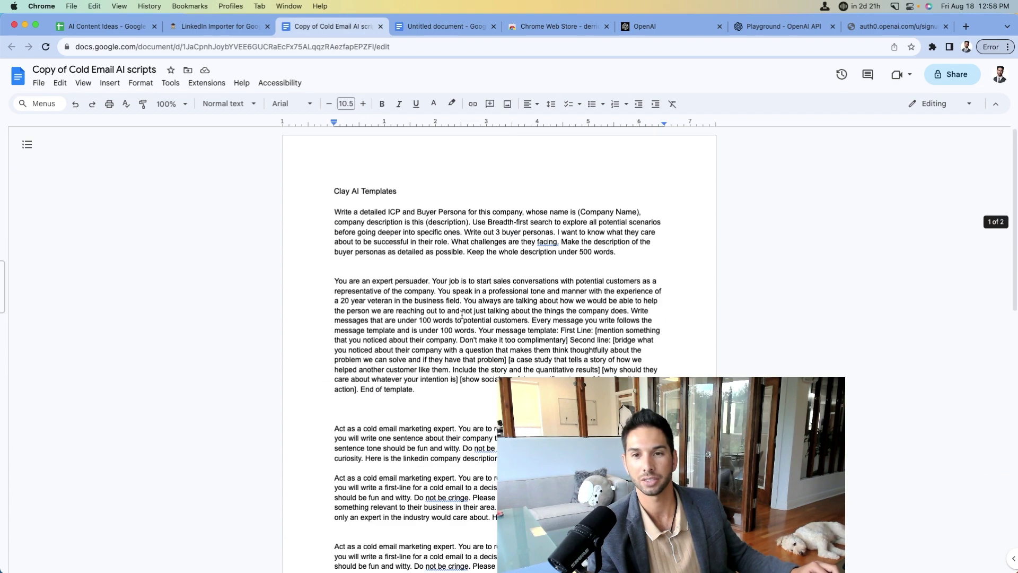
pyautogui.scroll(-12, 462, 314)
pyautogui.scroll(-5, 462, 314)
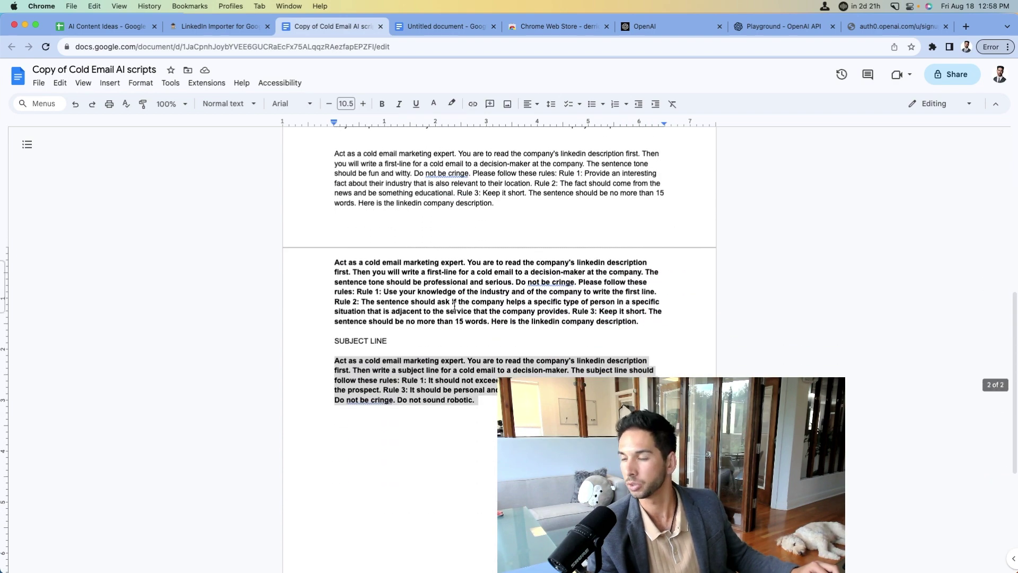
pyautogui.scroll(5, 455, 307)
pyautogui.scroll(-2, 451, 298)
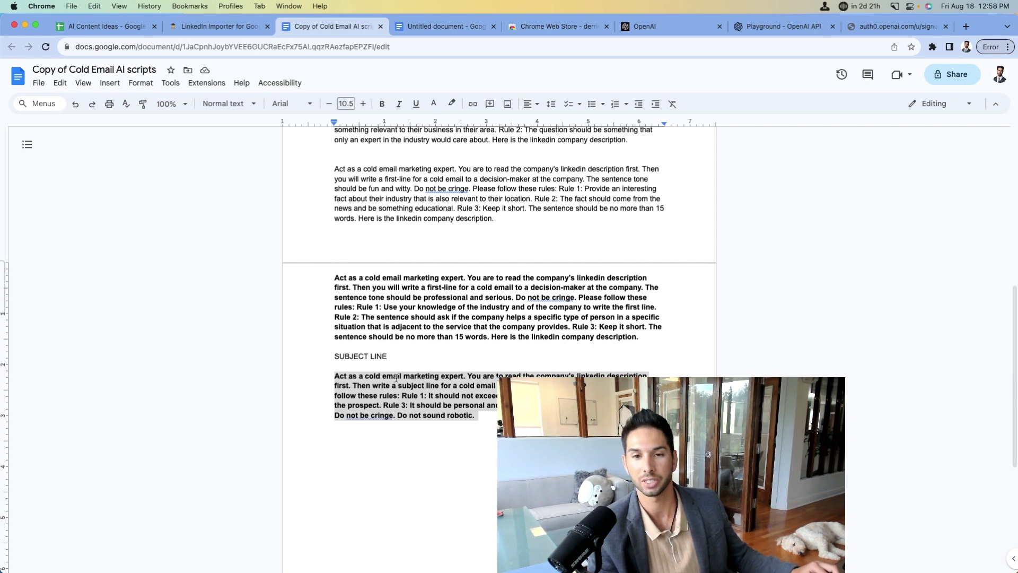
pyautogui.tripleClick(403, 395)
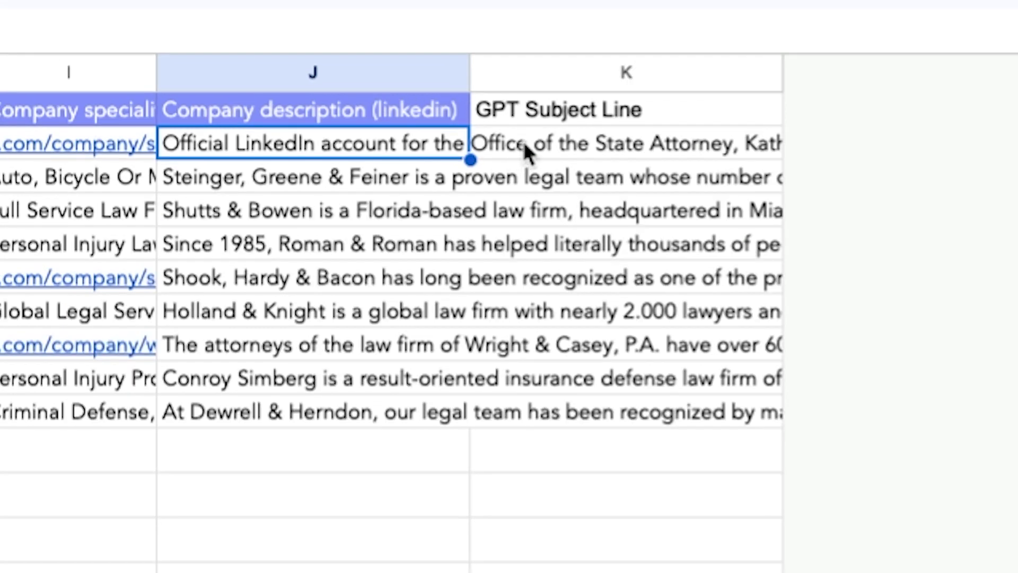
# Back in the spreadsheet, start a GPT formula in K2 with the copied subject line prompt in quotation marks as its first argument.
pyautogui.click(461, 123)
pyautogui.write('=gpt')
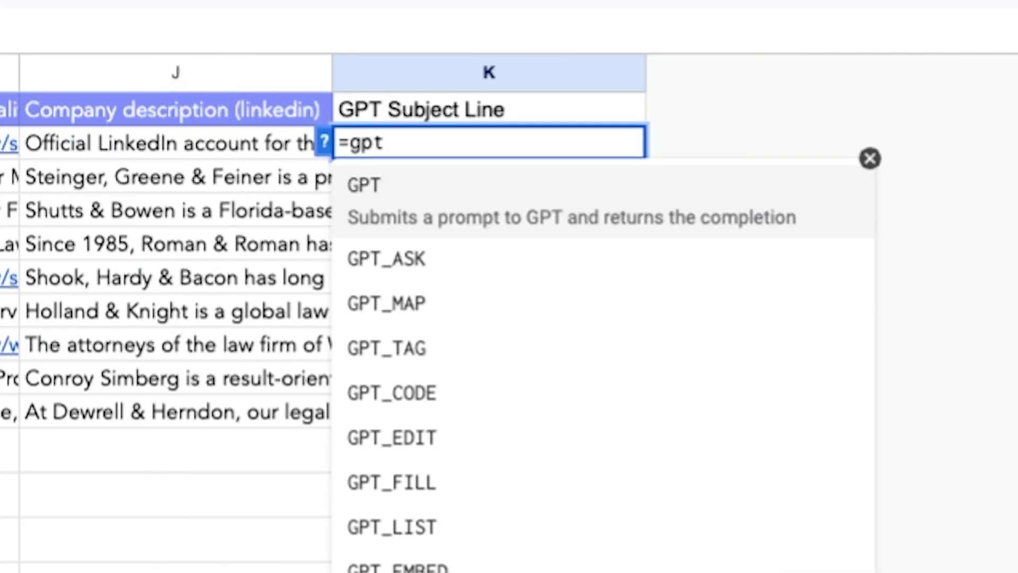
pyautogui.click(392, 204)
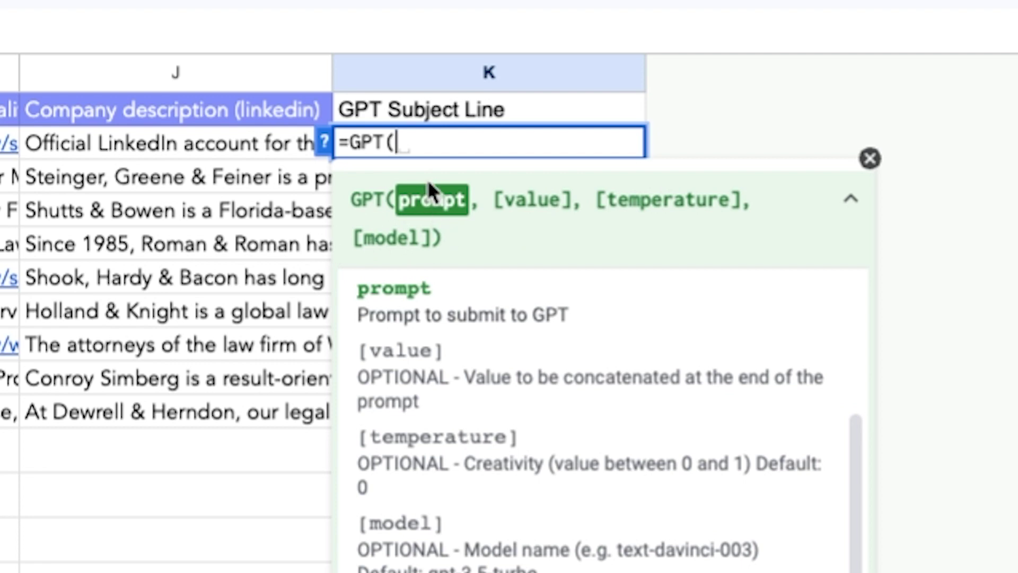
pyautogui.write("Act as a cold email marketing expert. You are to read the company's linkedin description first. Then write a subject line for a cold email to a decision-maker. The subject line should follow these rules: Rule 1: It should not exceed 5 words. Rule 2: It should spark curiosity in the prospect. Rule 3: It should be personal and related to their company description. Rule 4: Do not be cringe. Do not sound robotic.")
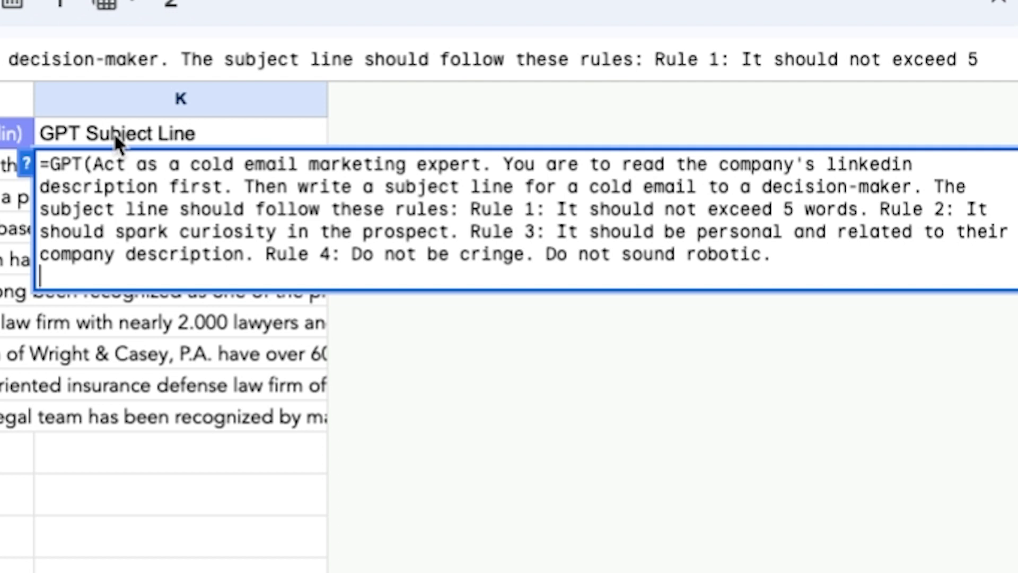
pyautogui.click(96, 166)
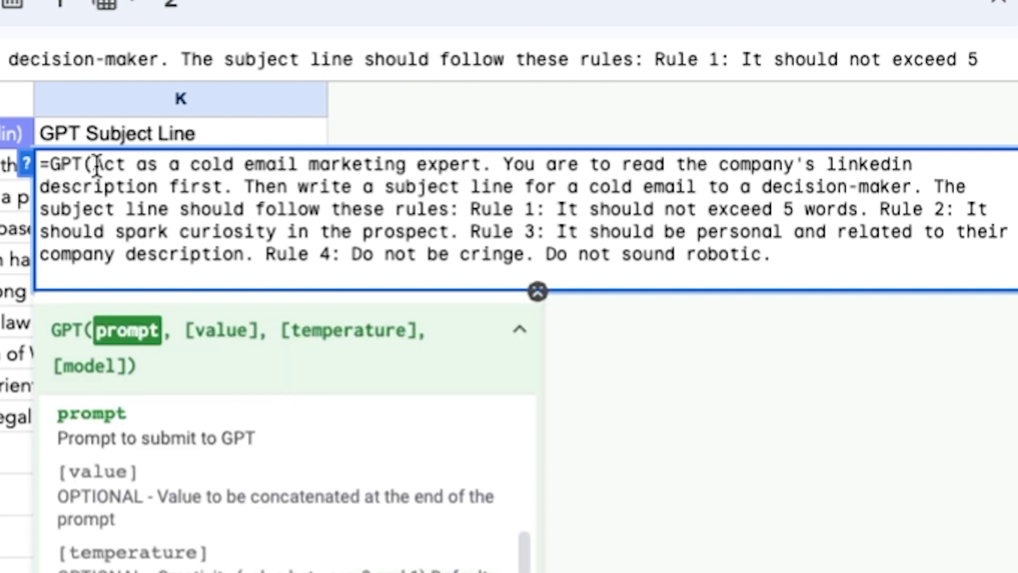
pyautogui.write('"')
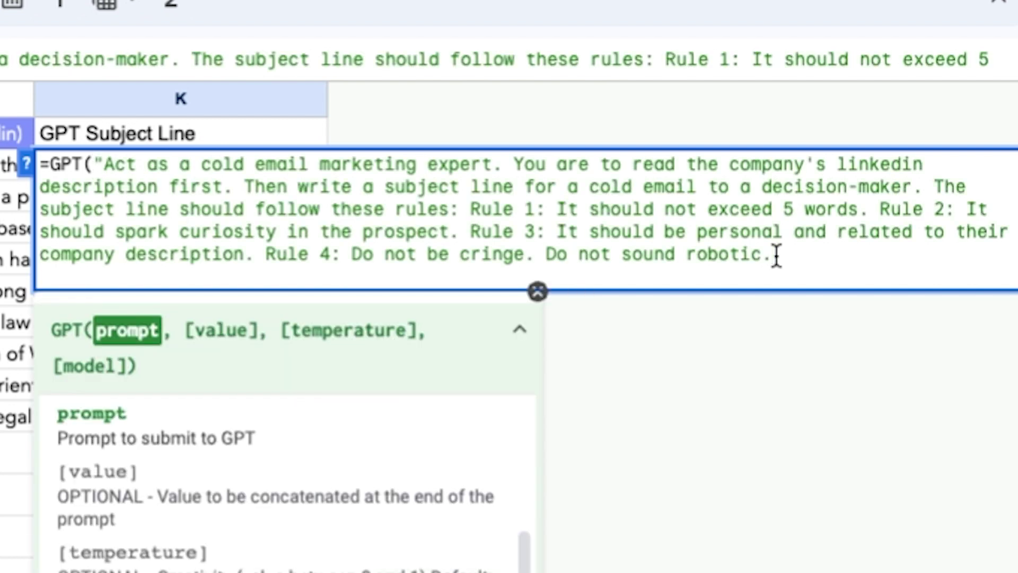
pyautogui.write('",')
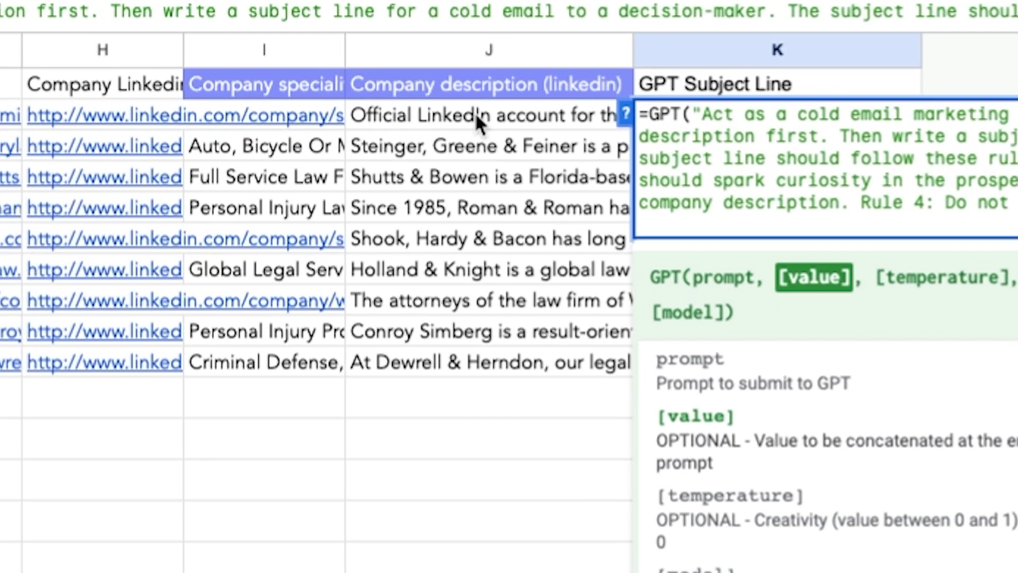
# Complete the K2 formula with J2 as its value argument, run it, and widen column K to fit the generated subject line.
pyautogui.click(476, 113)
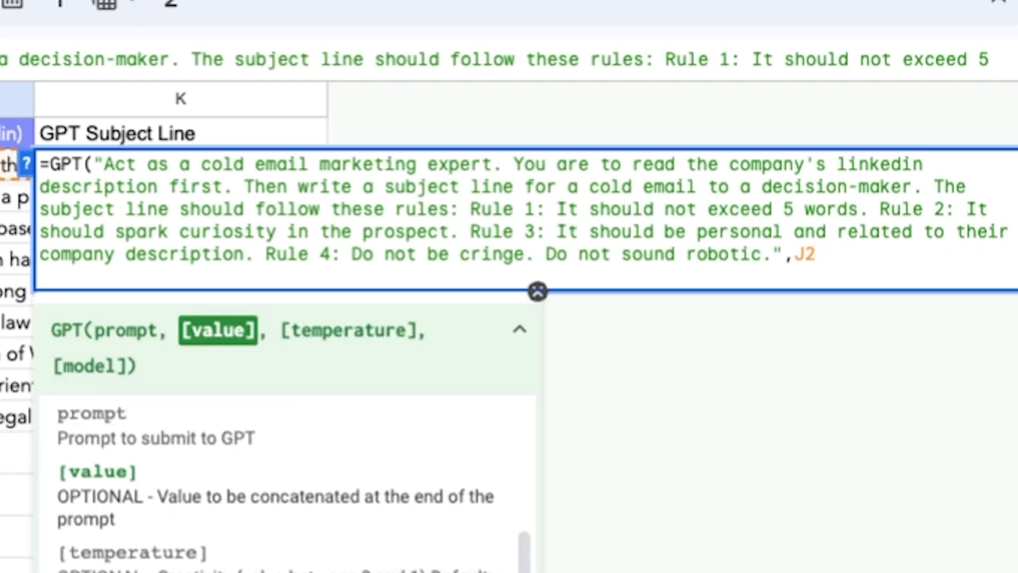
pyautogui.write(',')
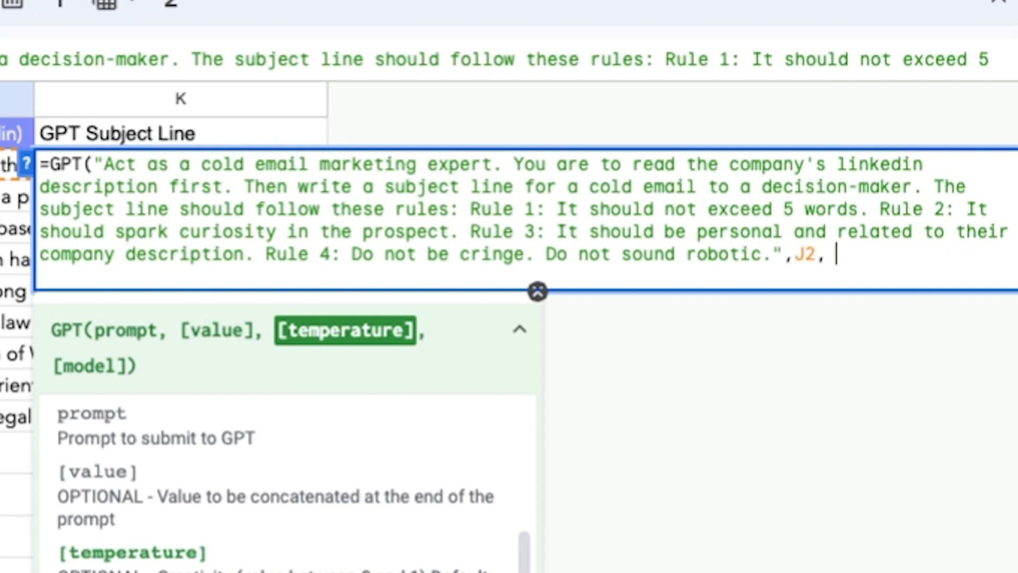
pyautogui.press('BackSpace')
pyautogui.press('BackSpace')
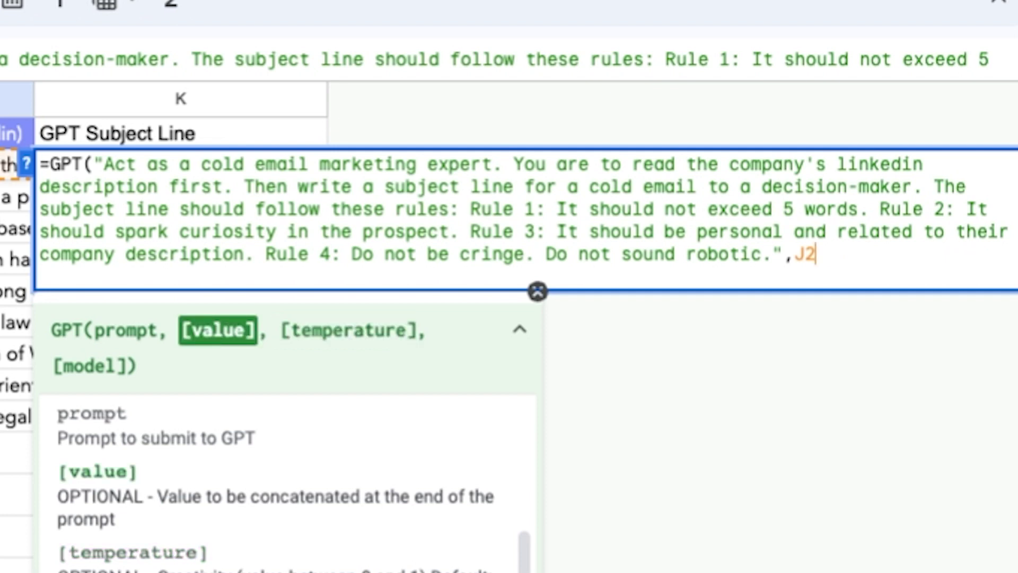
pyautogui.write(')')
pyautogui.press('Return')
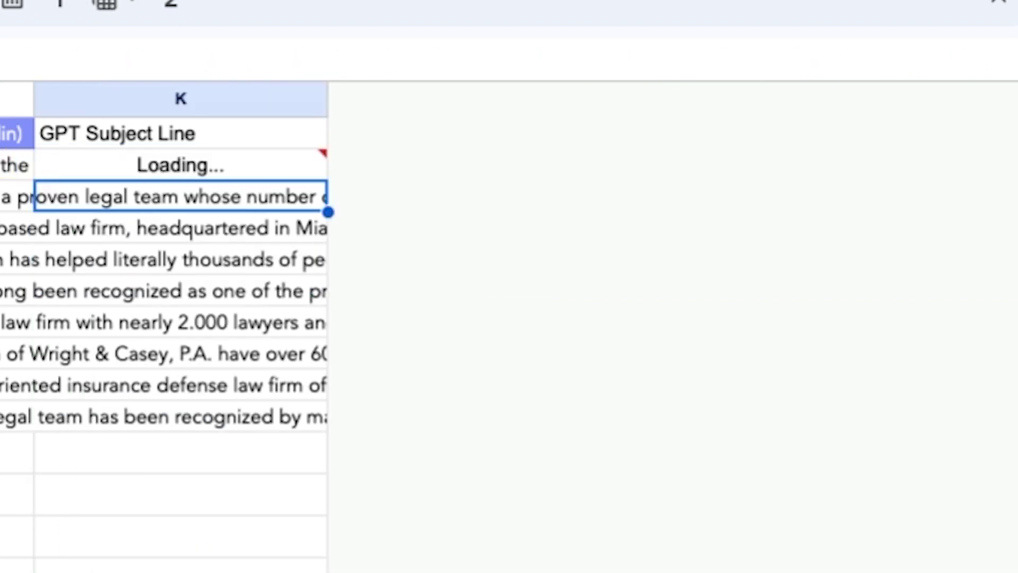
pyautogui.moveTo(68, 175)
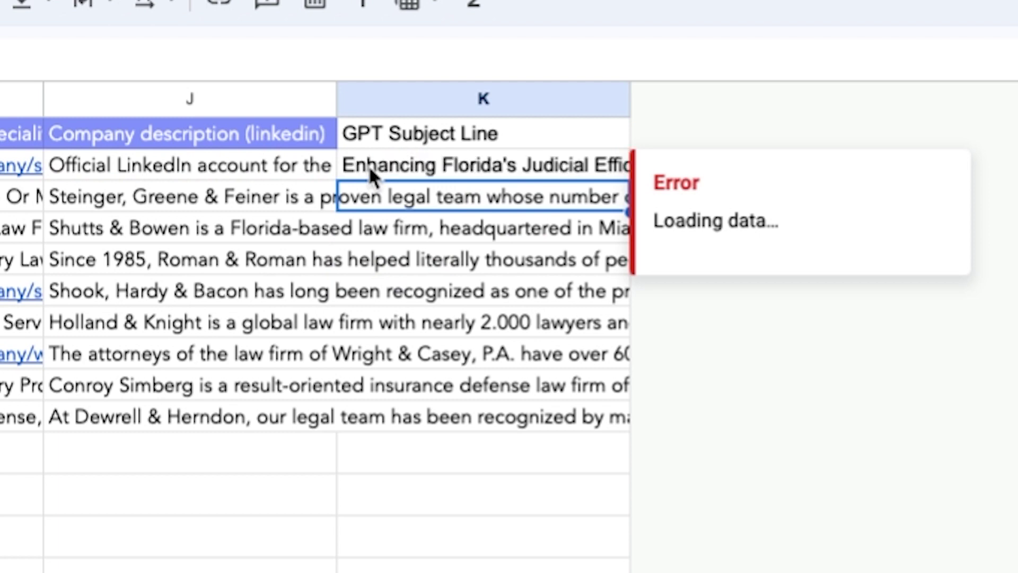
pyautogui.moveTo(630, 97); pyautogui.dragTo(703, 107)
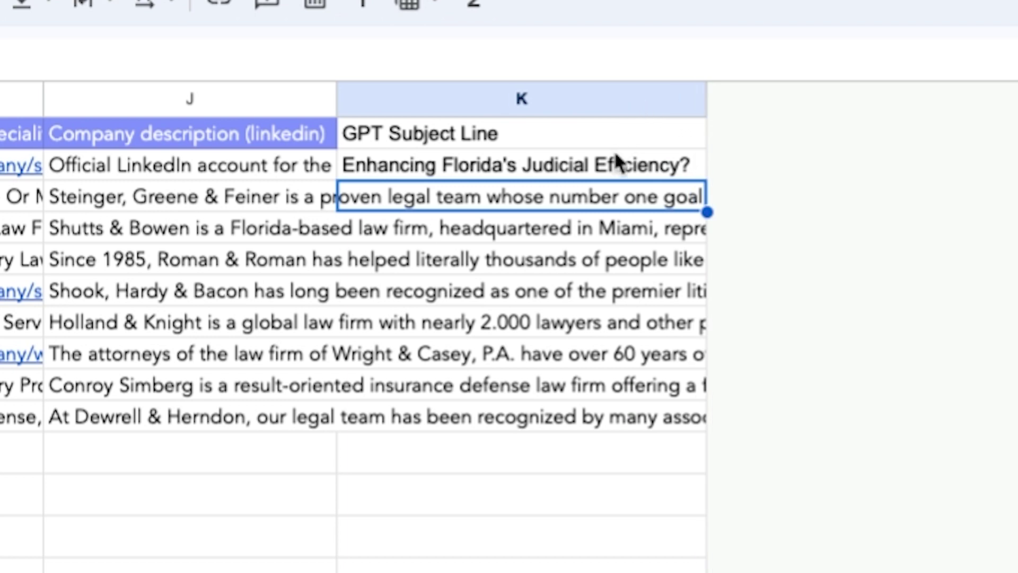
# Compare the LinkedIn company descriptions in J2 to J4 with the generated subject line in K2.
pyautogui.click(169, 177)
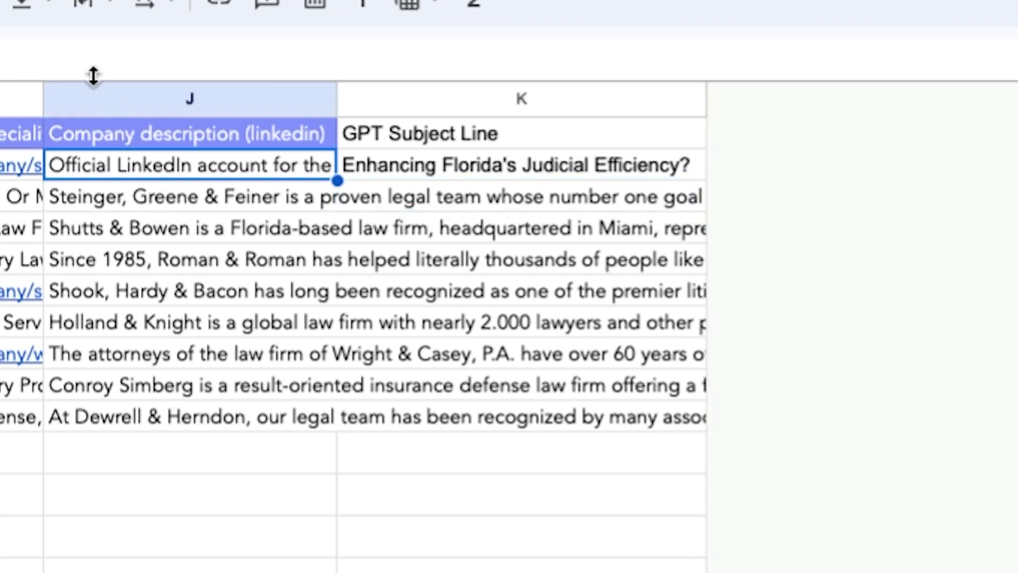
pyautogui.click(122, 202)
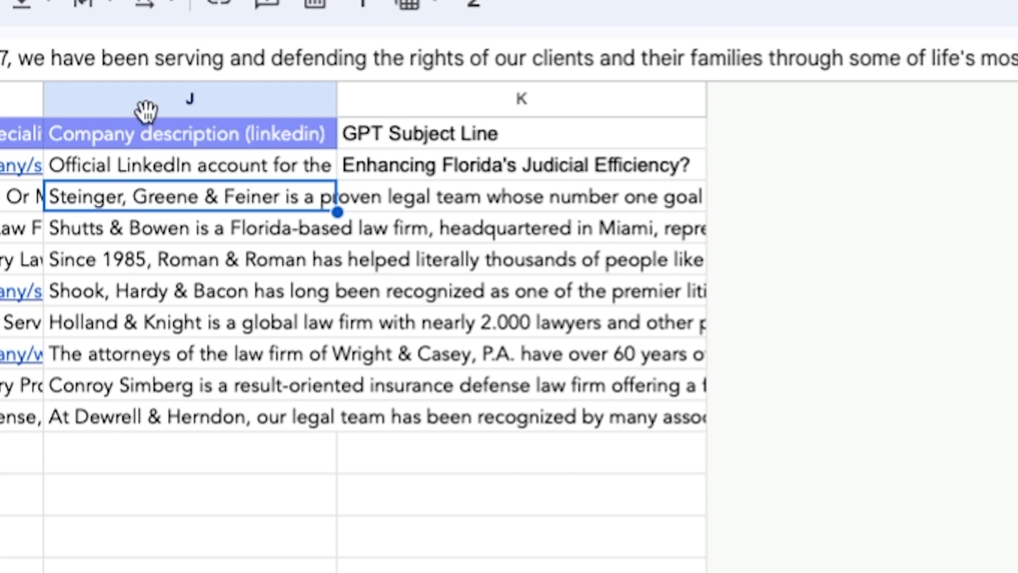
pyautogui.click(179, 229)
pyautogui.click(174, 167)
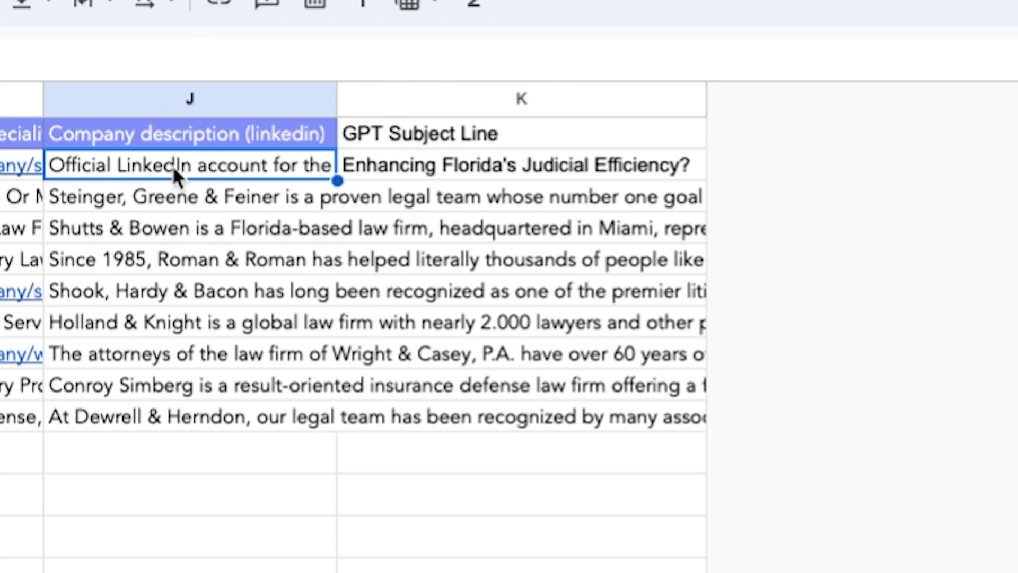
pyautogui.click(592, 169)
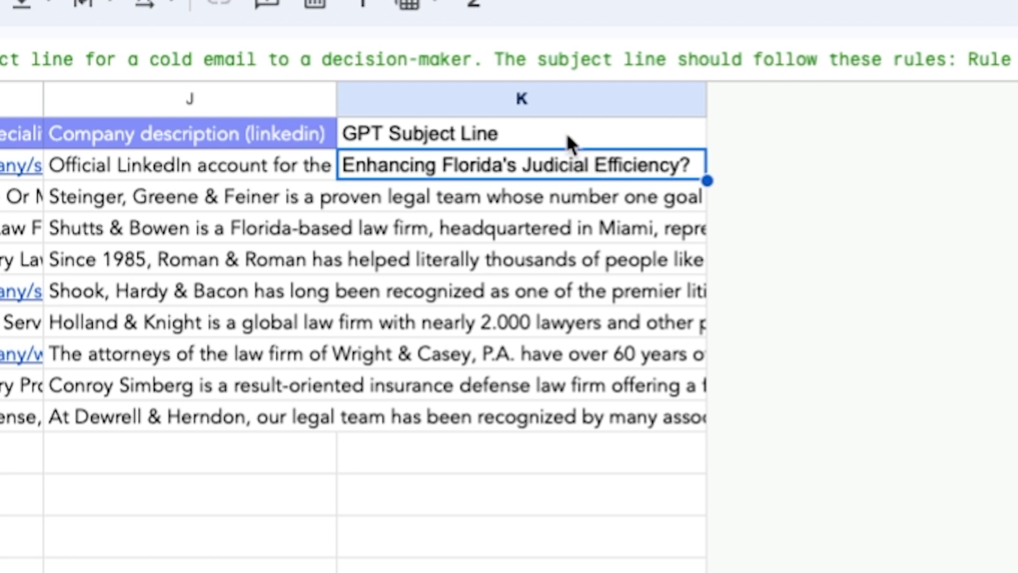
pyautogui.click(208, 169)
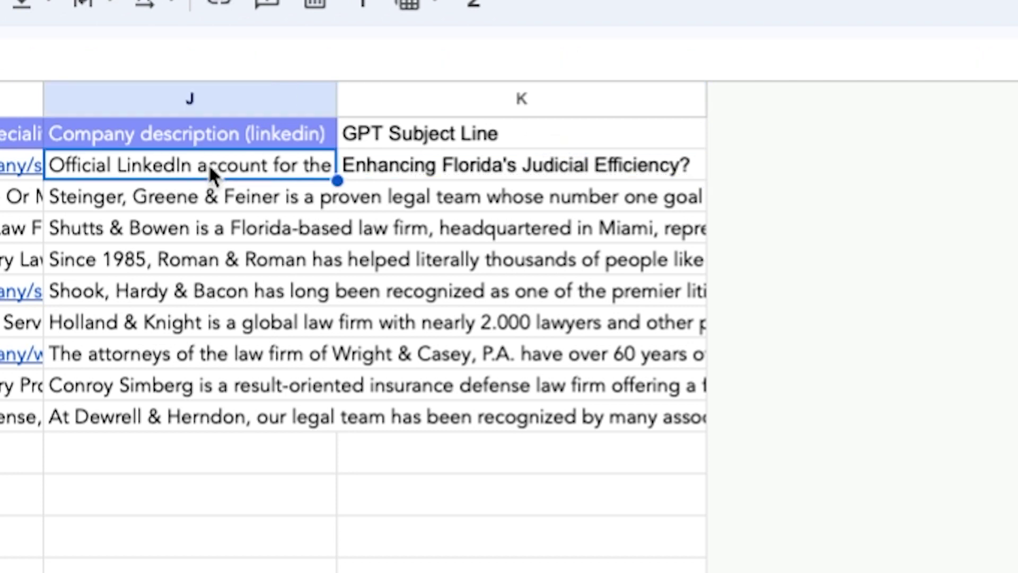
# Fill the GPT formula from K2 down through K6 and adjust column K's width to show the full subject lines.
pyautogui.click(422, 164)
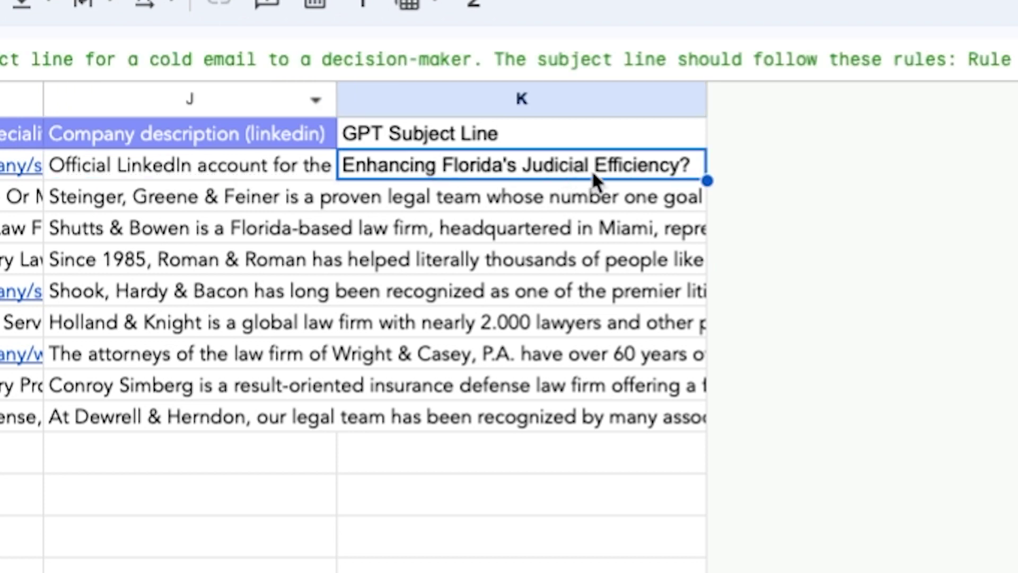
pyautogui.moveTo(707, 181); pyautogui.dragTo(695, 295)
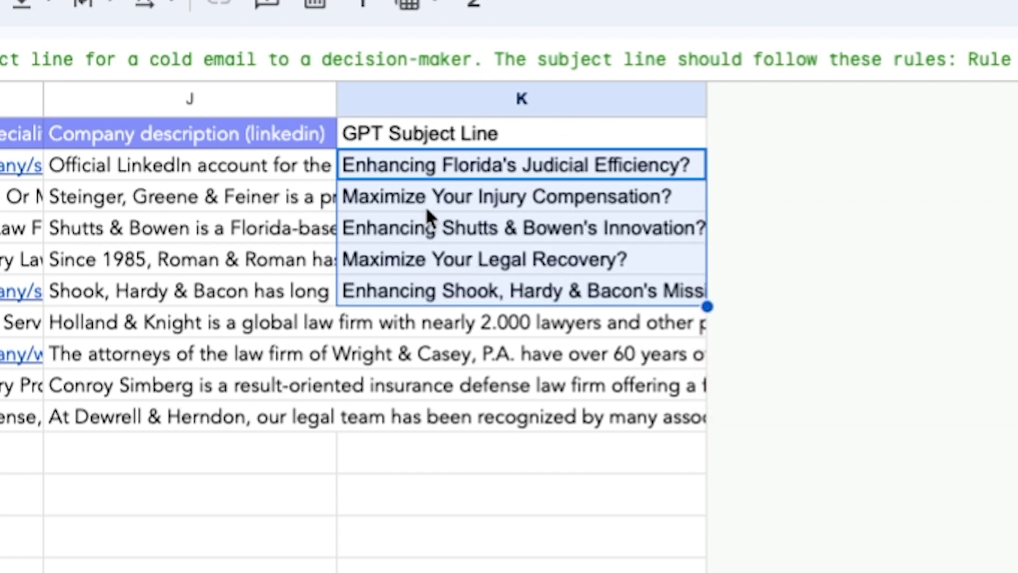
pyautogui.click(618, 199)
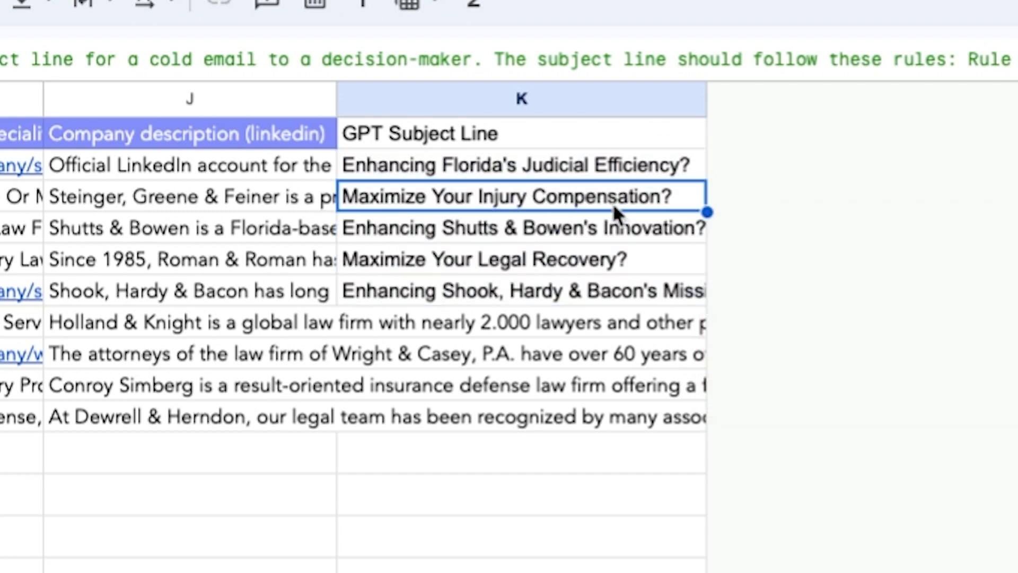
pyautogui.click(605, 233)
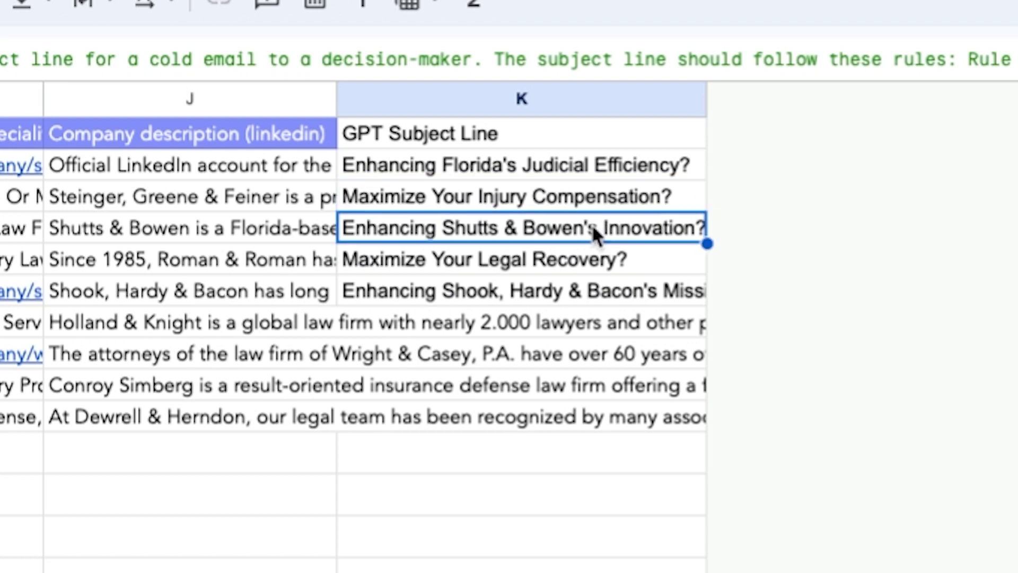
pyautogui.click(582, 257)
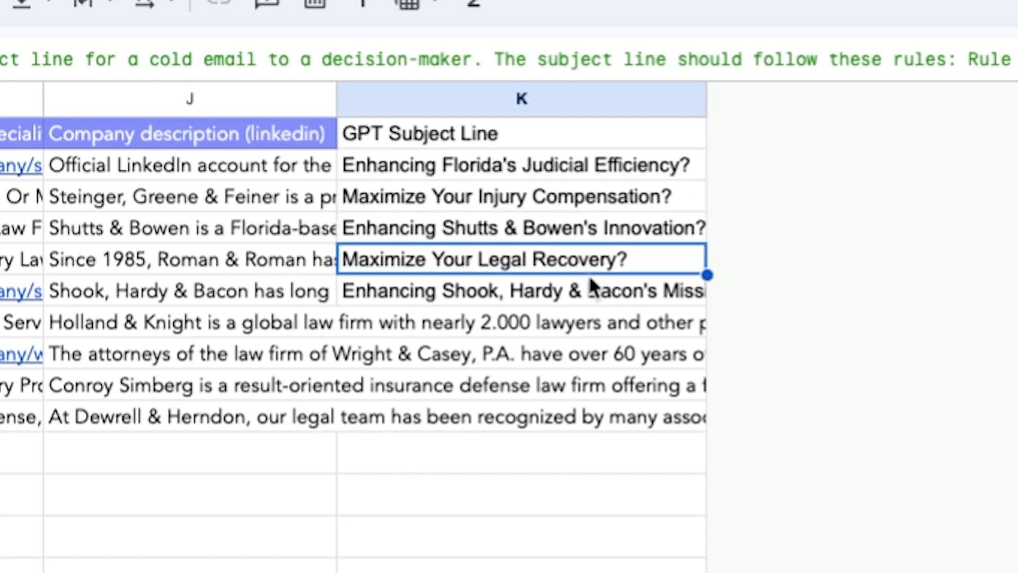
pyautogui.click(563, 290)
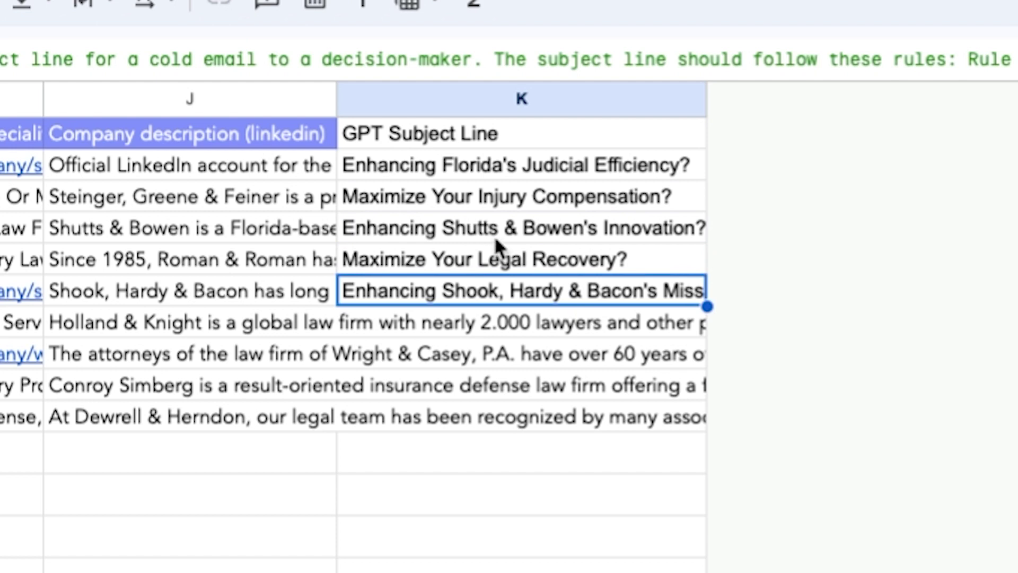
pyautogui.moveTo(706, 98); pyautogui.dragTo(774, 101)
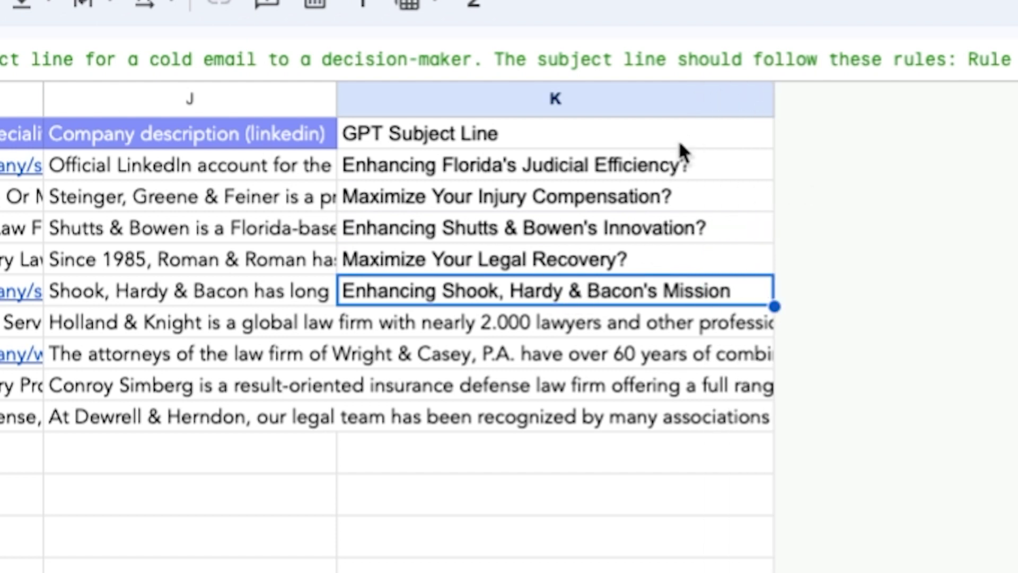
pyautogui.hotkey('ctrl', 'z')
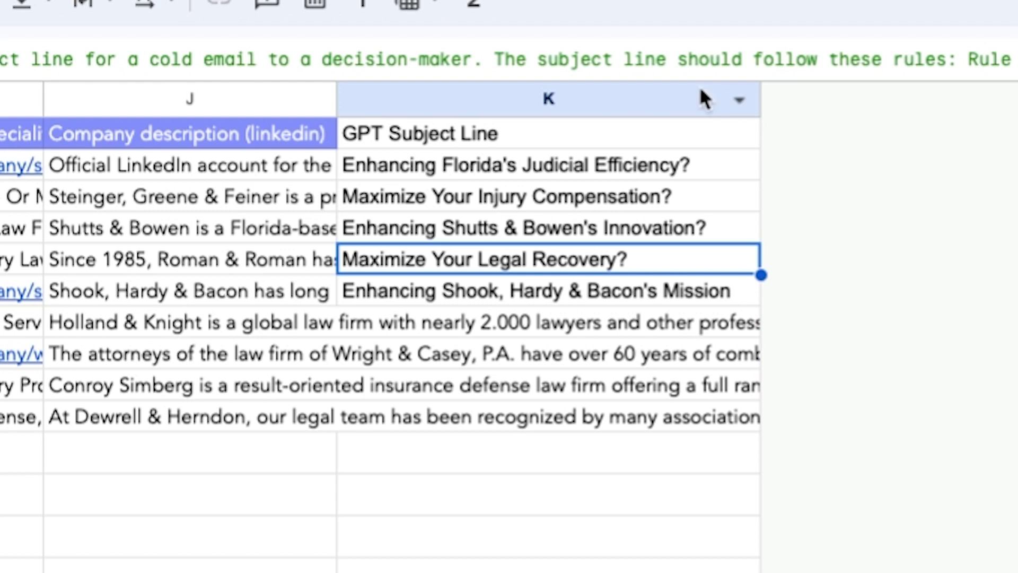
# Insert a column after the GPT Subject Line column and give it the header "GPT First Line".
pyautogui.rightClick(700, 90)
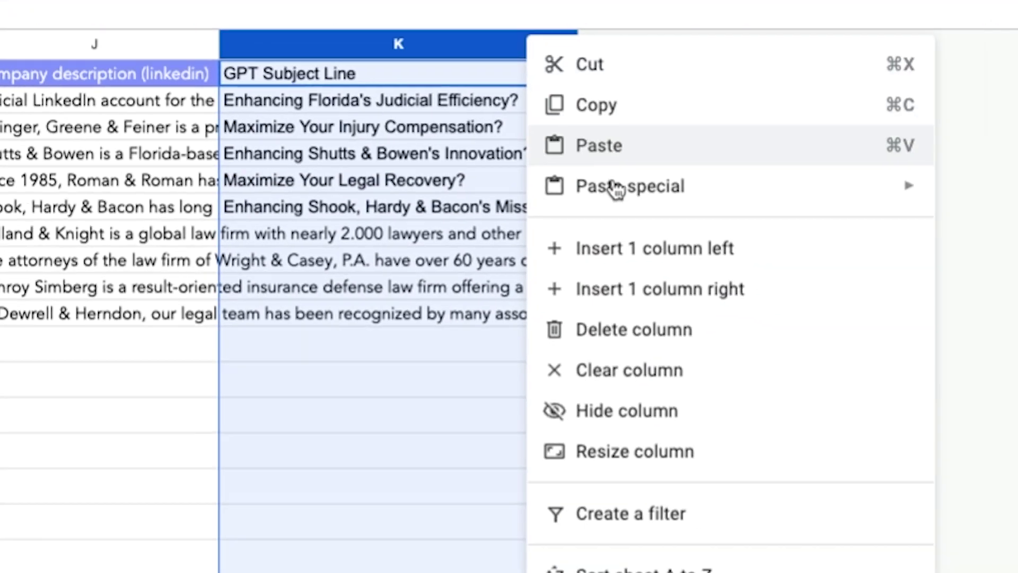
pyautogui.click(621, 281)
pyautogui.write('GPT First Line')
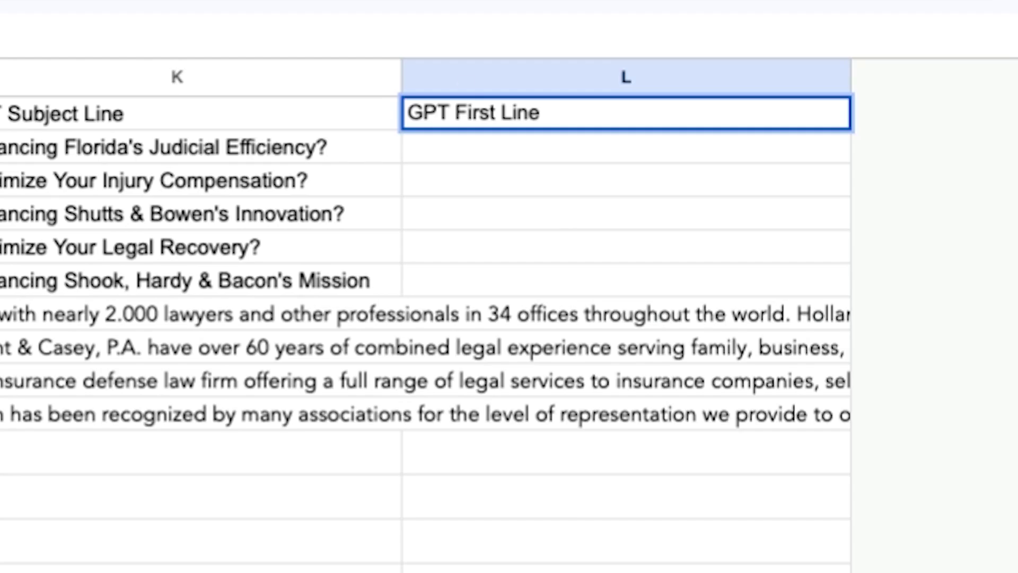
pyautogui.press('Return')
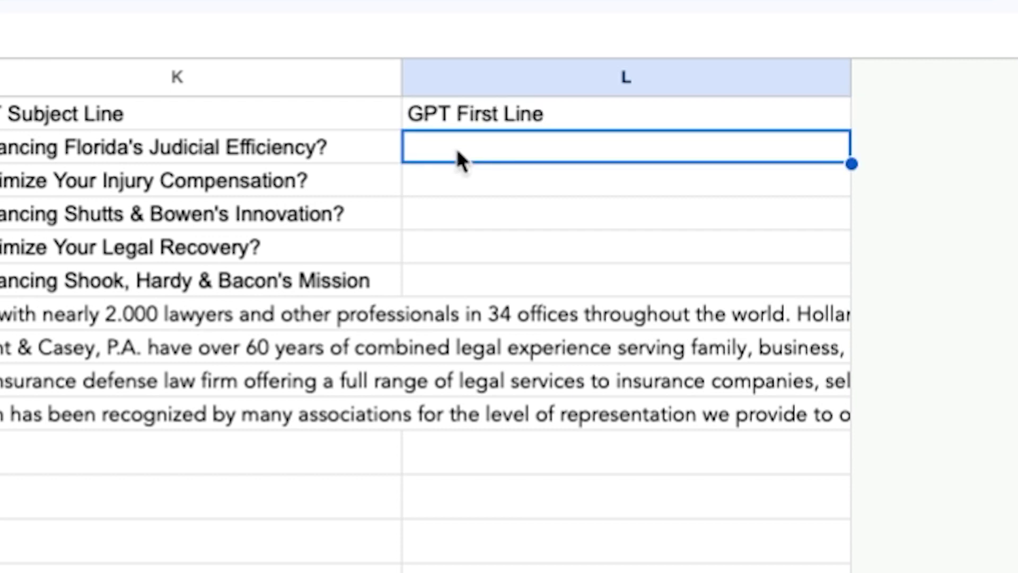
# Start a GPT formula in L2 with the cold email first-line prompt (three rules, 15-word limit) in quotation marks as its prompt argument.
pyautogui.write('=gpt')
pyautogui.click(484, 228)
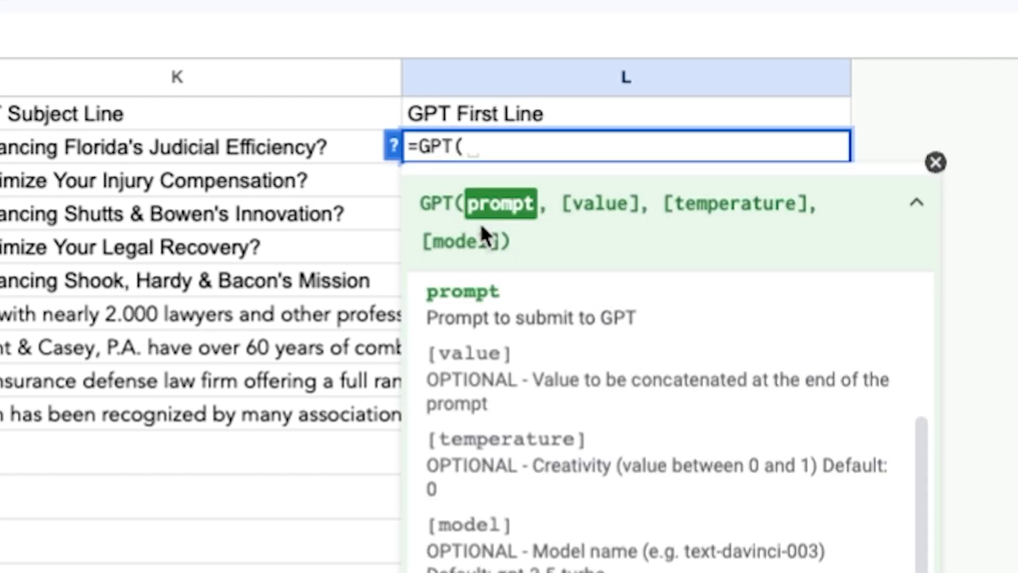
pyautogui.write("Act as a cold email marketing expert. You are to read the company's linkedin description first. Then you will write a first-line for a cold email to a decision-maker at the company. The sentence tone should be professional and serious. Do not be cringe. Please follow these rules: Rule 1: Use your knowledge of the industry and of the company to write the first line. Rule 2: The sentence should ask if the company helps a specific type of person in a specific situation that is adjacent to the service that the company provides. Rule 3: Keep it short. The sentence should be no more than 15 words. Here is the linkedin company description.")
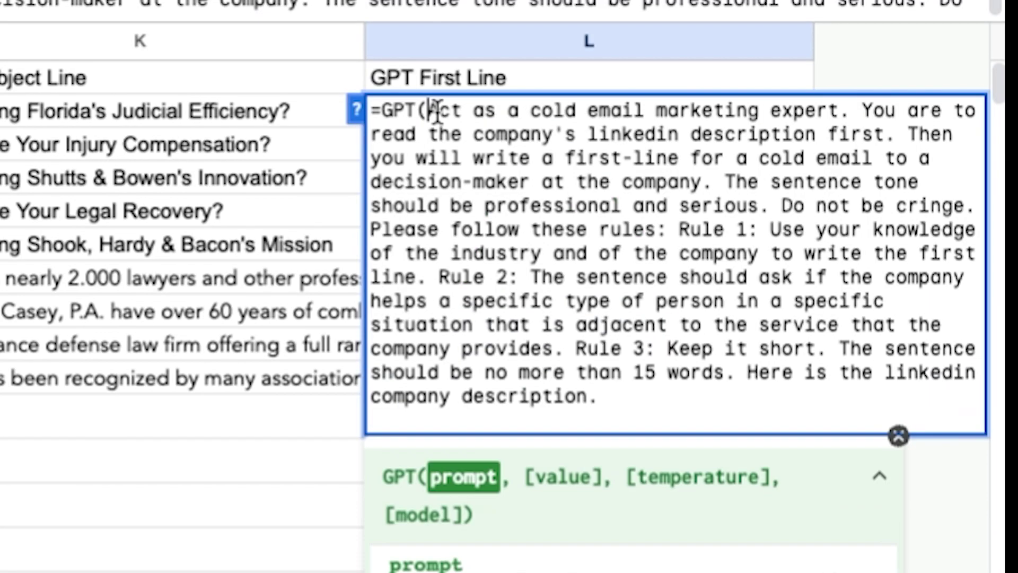
pyautogui.write('"')
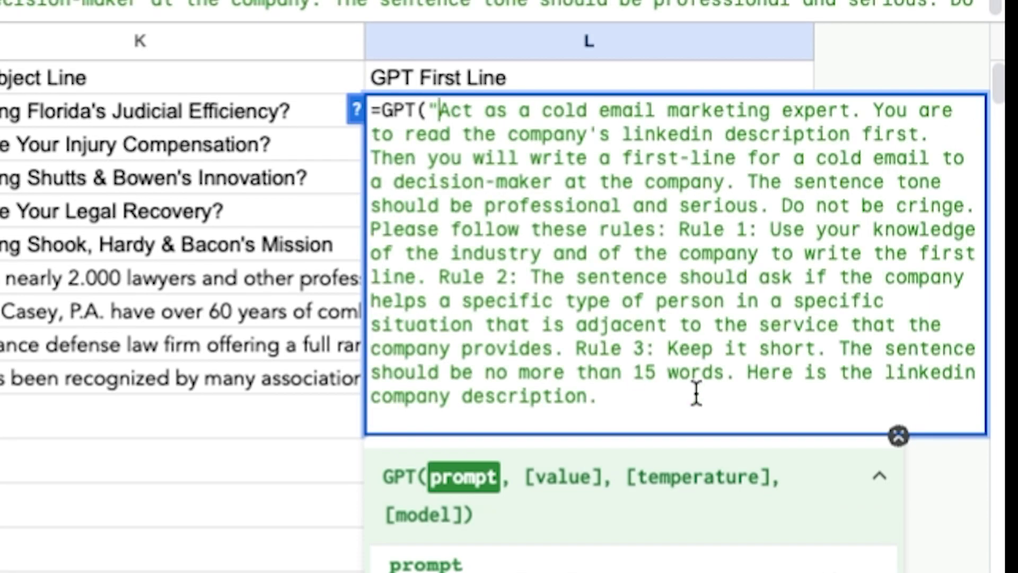
pyautogui.click(671, 393)
pyautogui.write('"')
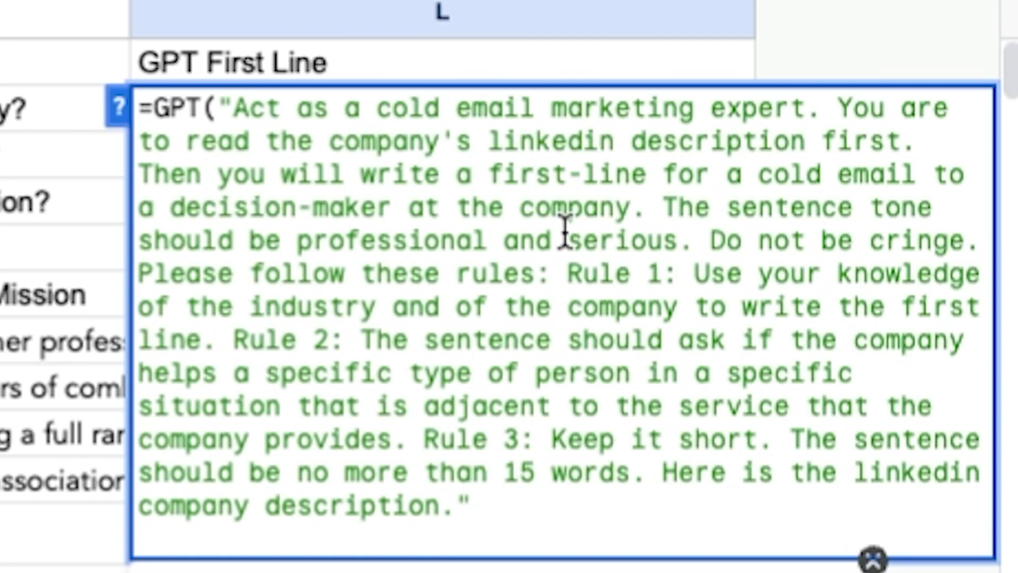
# Complete the L2 formula with J2 as its value argument and run it.
pyautogui.write(',')
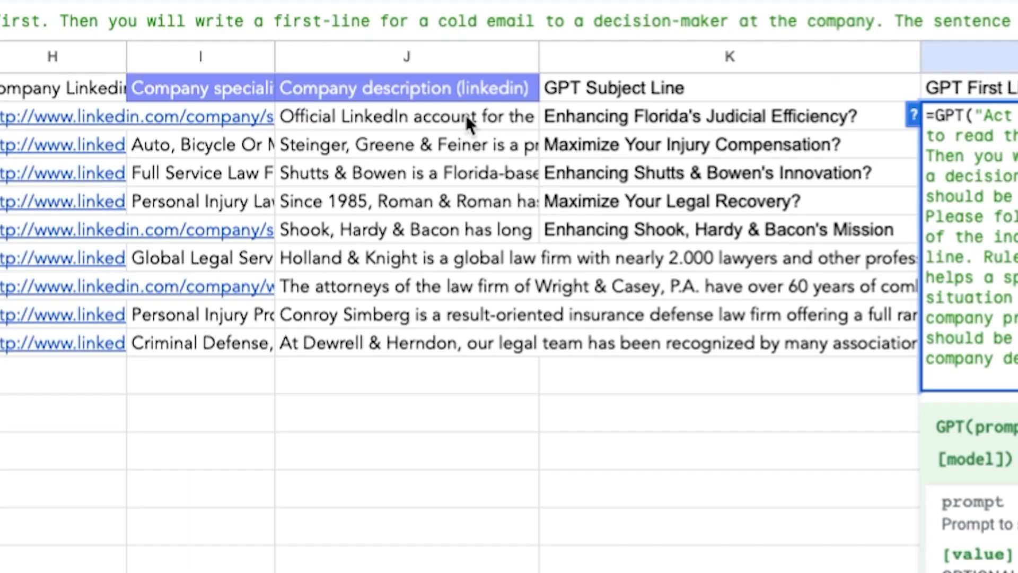
pyautogui.click(466, 115)
pyautogui.write(')')
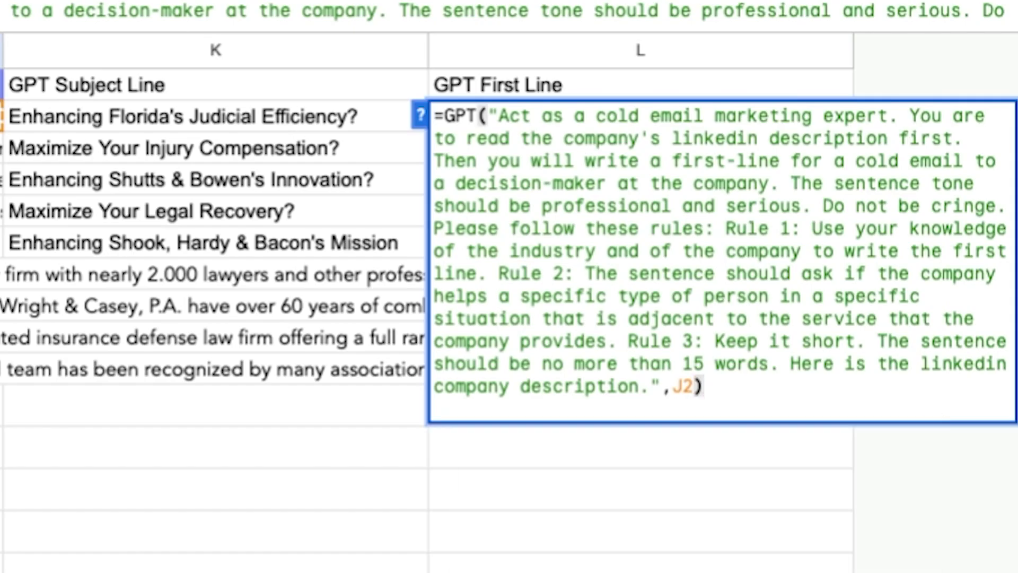
pyautogui.press('Return')
pyautogui.moveTo(591, 129)
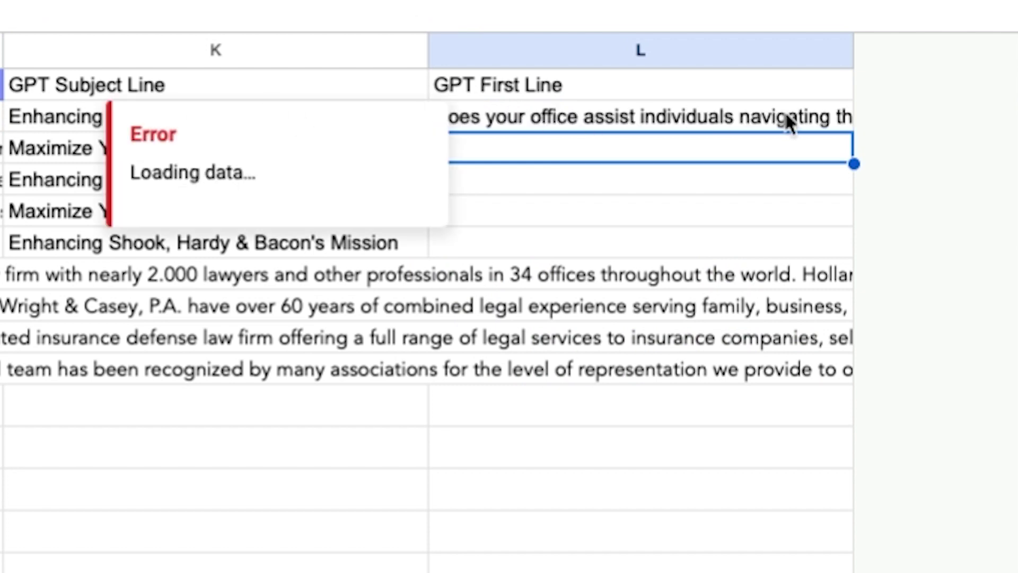
# Fill the GPT formula from L2 down through L6 and wrap the text in those cells.
pyautogui.click(753, 109)
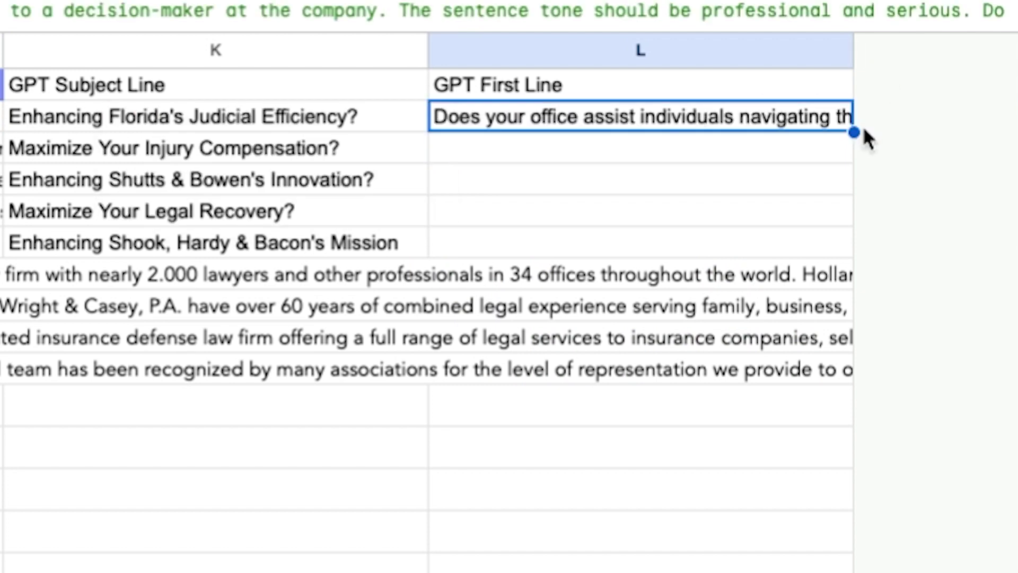
pyautogui.moveTo(853, 129); pyautogui.dragTo(836, 239)
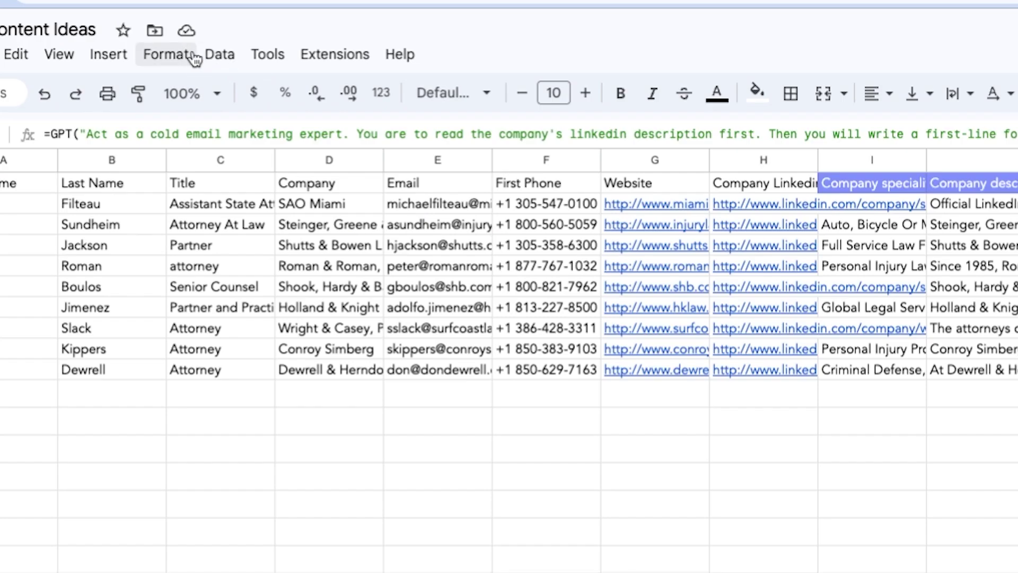
pyautogui.click(171, 55)
pyautogui.click(183, 482)
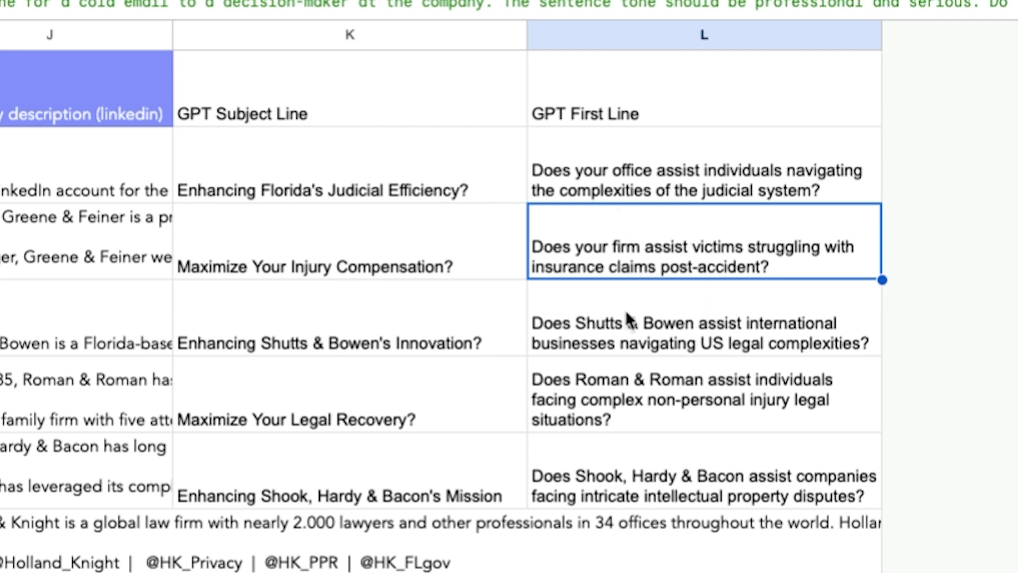
# Review the generated first lines in L4 and L5 alongside the subject line in K5.
pyautogui.click(687, 313)
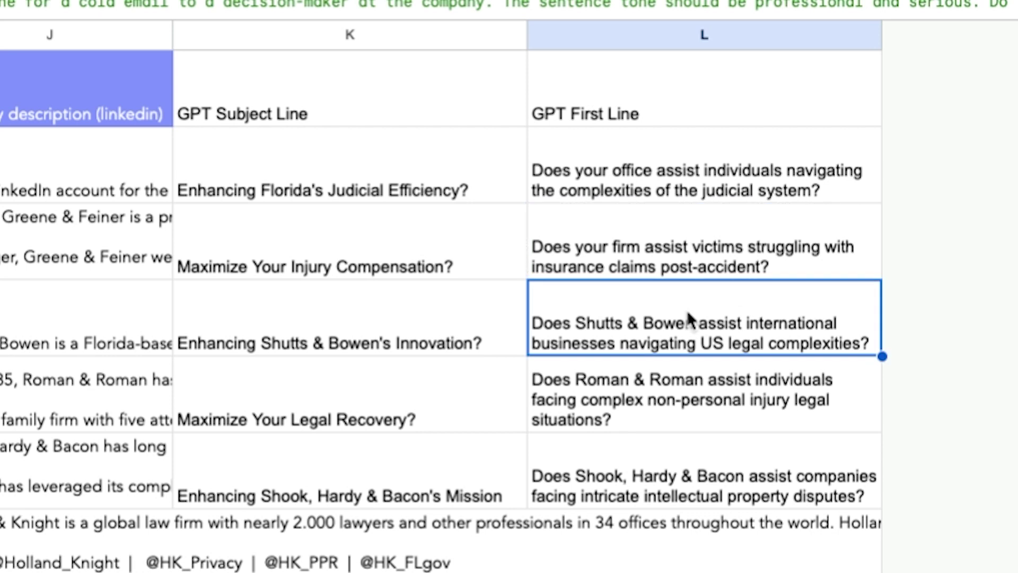
pyautogui.press('Down')
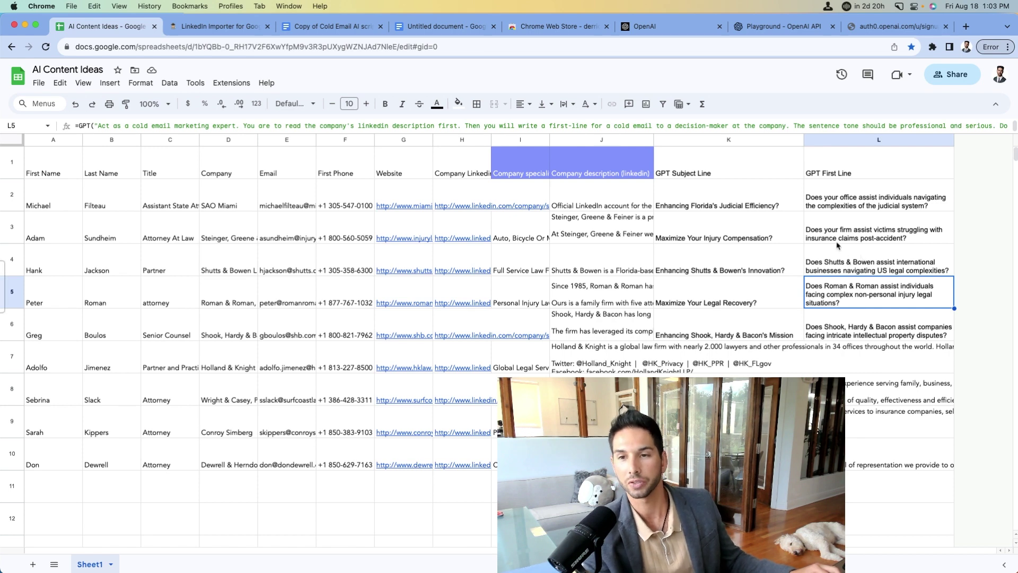
pyautogui.click(756, 291)
pyautogui.press('Right')
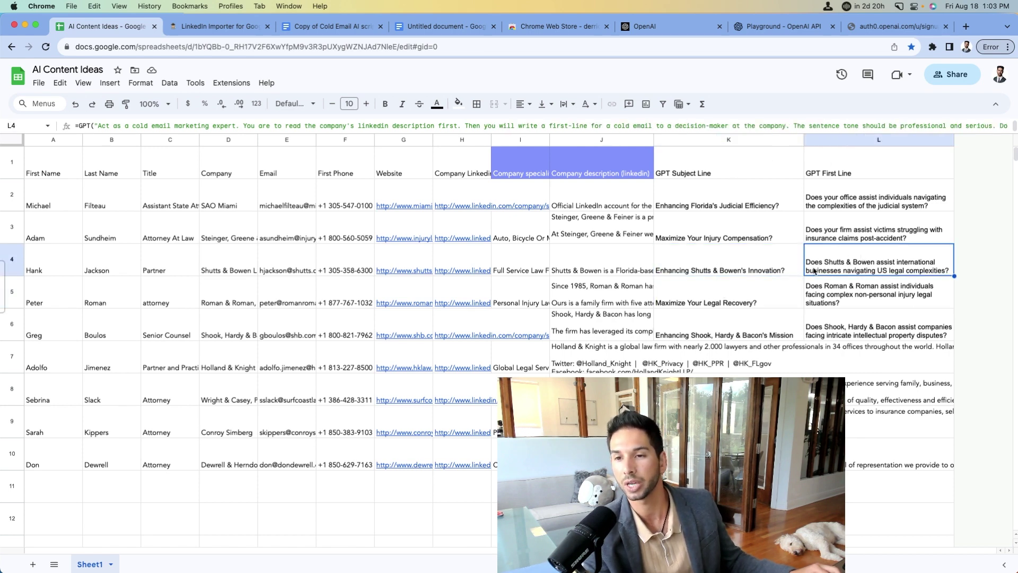
pyautogui.click(756, 291)
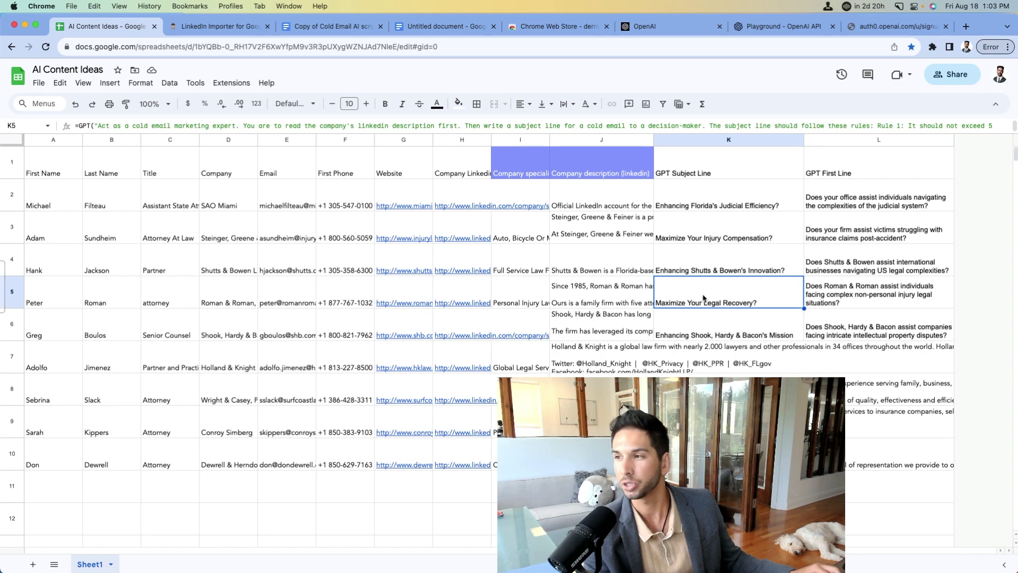